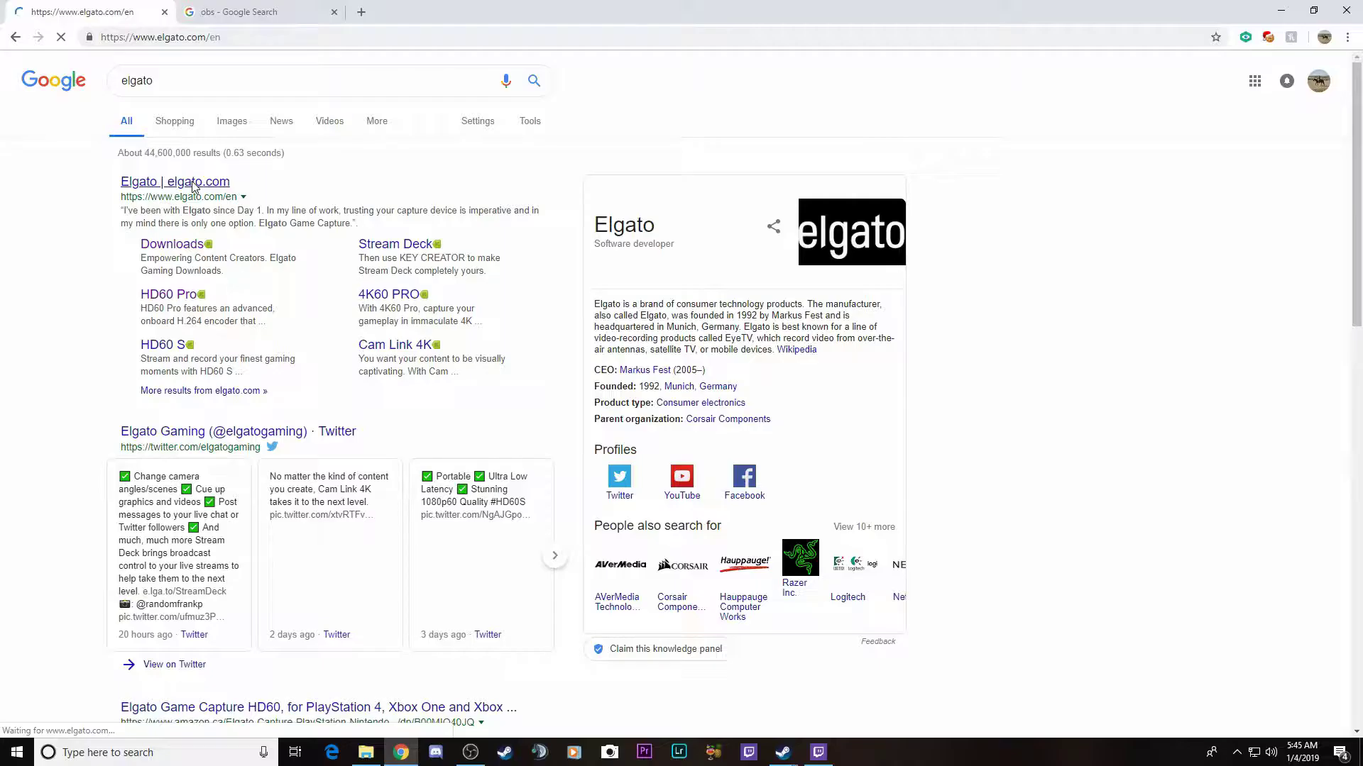
- Go to elgato.com and browse its Windows downloads for Game Capture, Stream Deck and related software
click(191, 178)
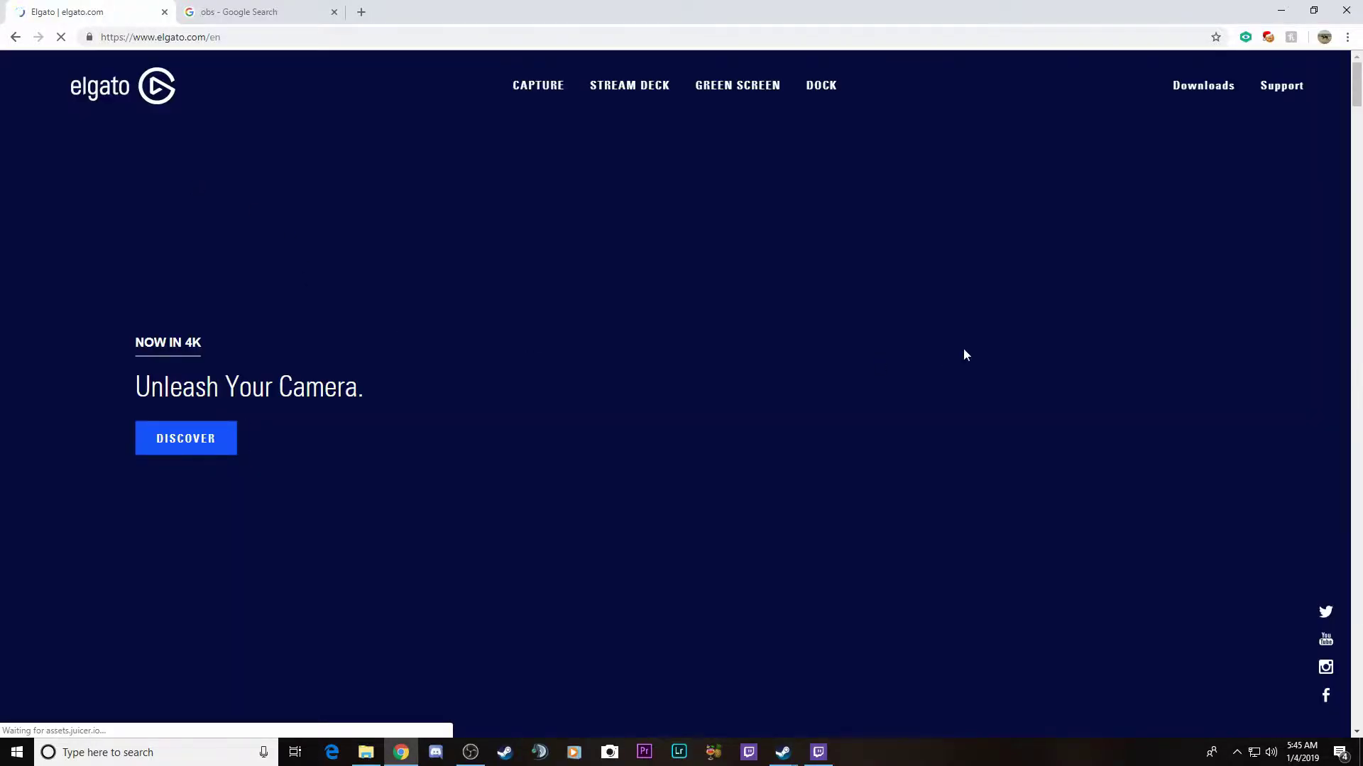
click(1222, 88)
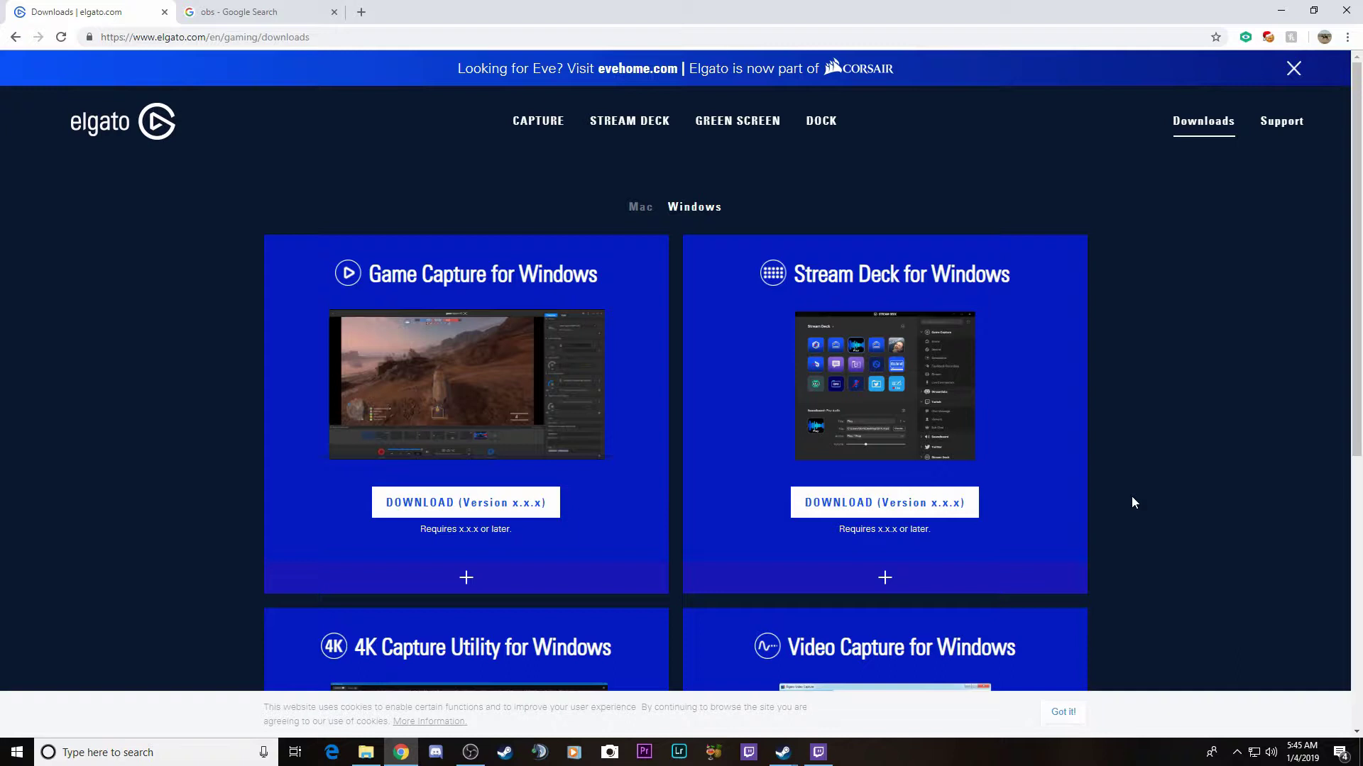
scroll(1132, 498, down, 5)
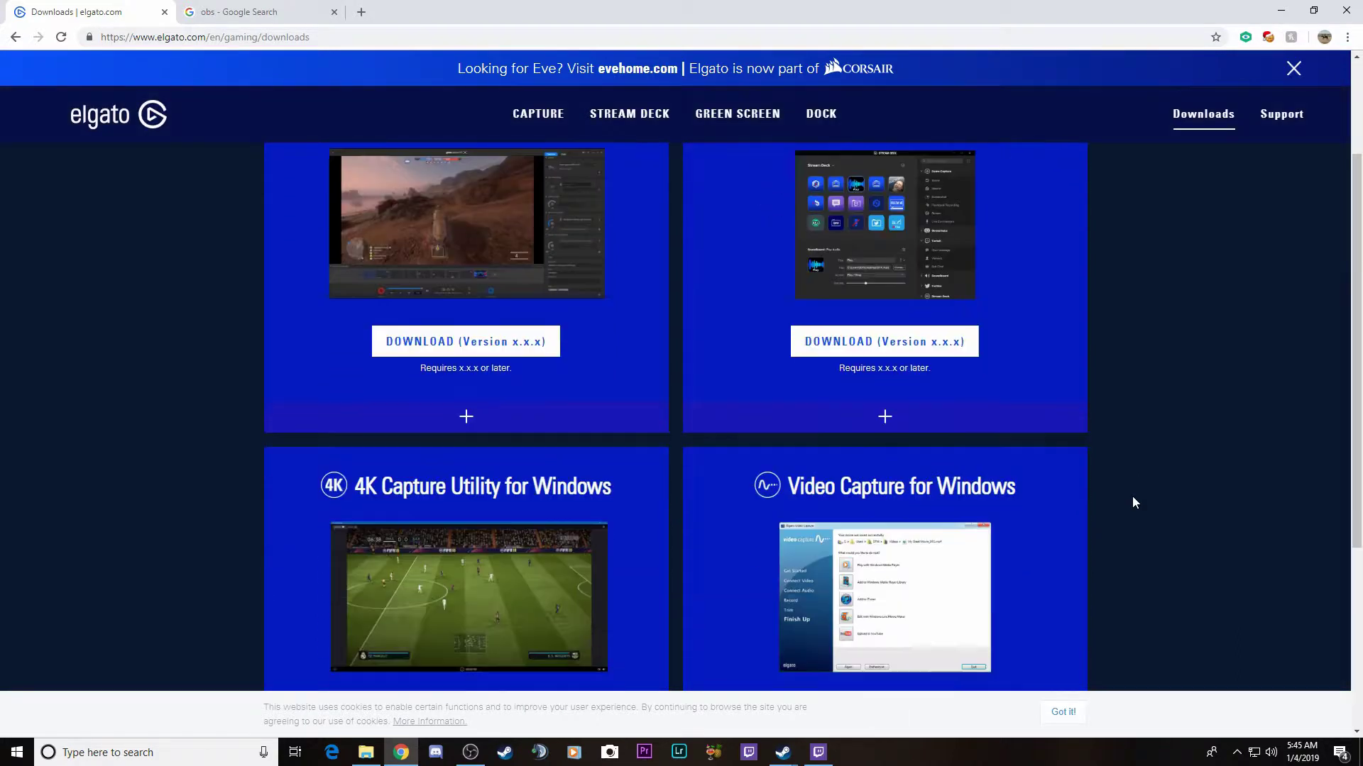
scroll(1136, 495, down, 2)
scroll(1136, 494, up, 7)
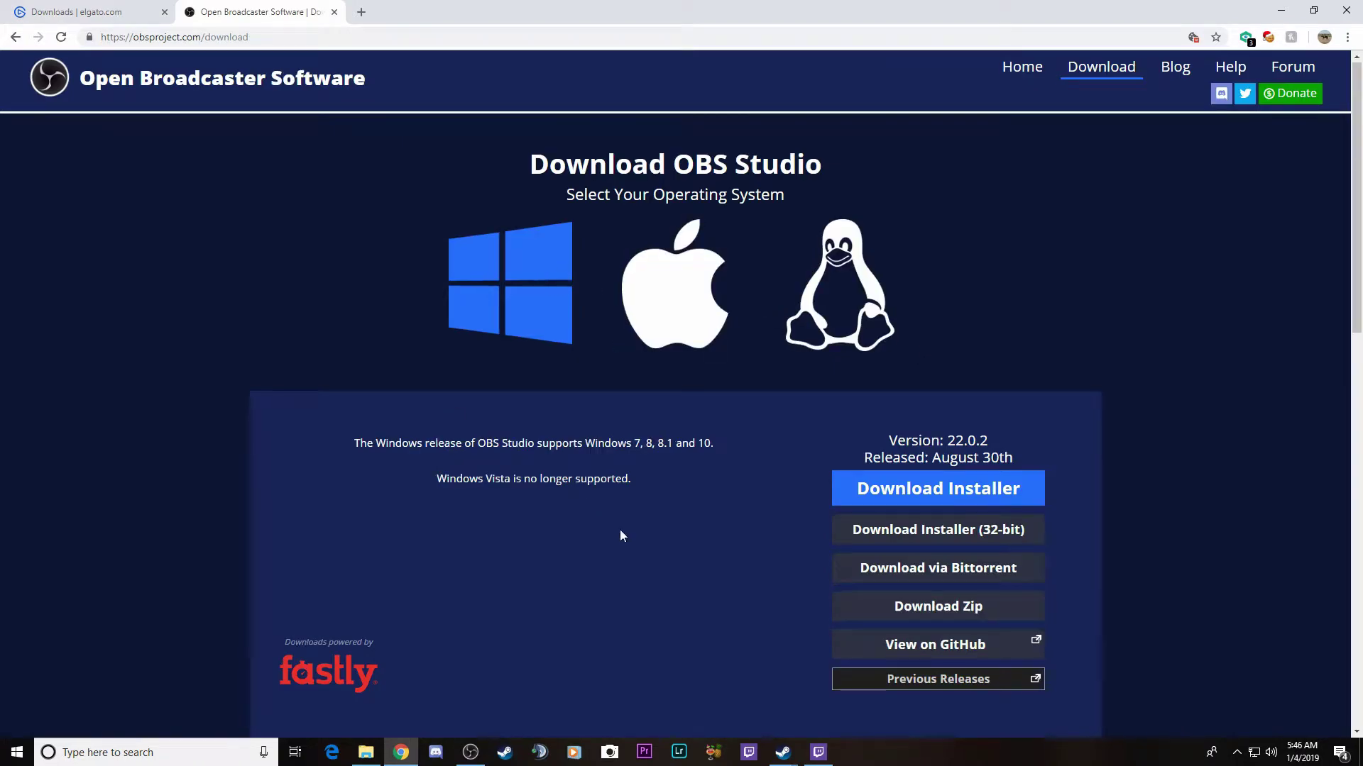
- Scroll the OBS download page to the Windows 22.0.2 installer options
scroll(619, 529, down, 1)
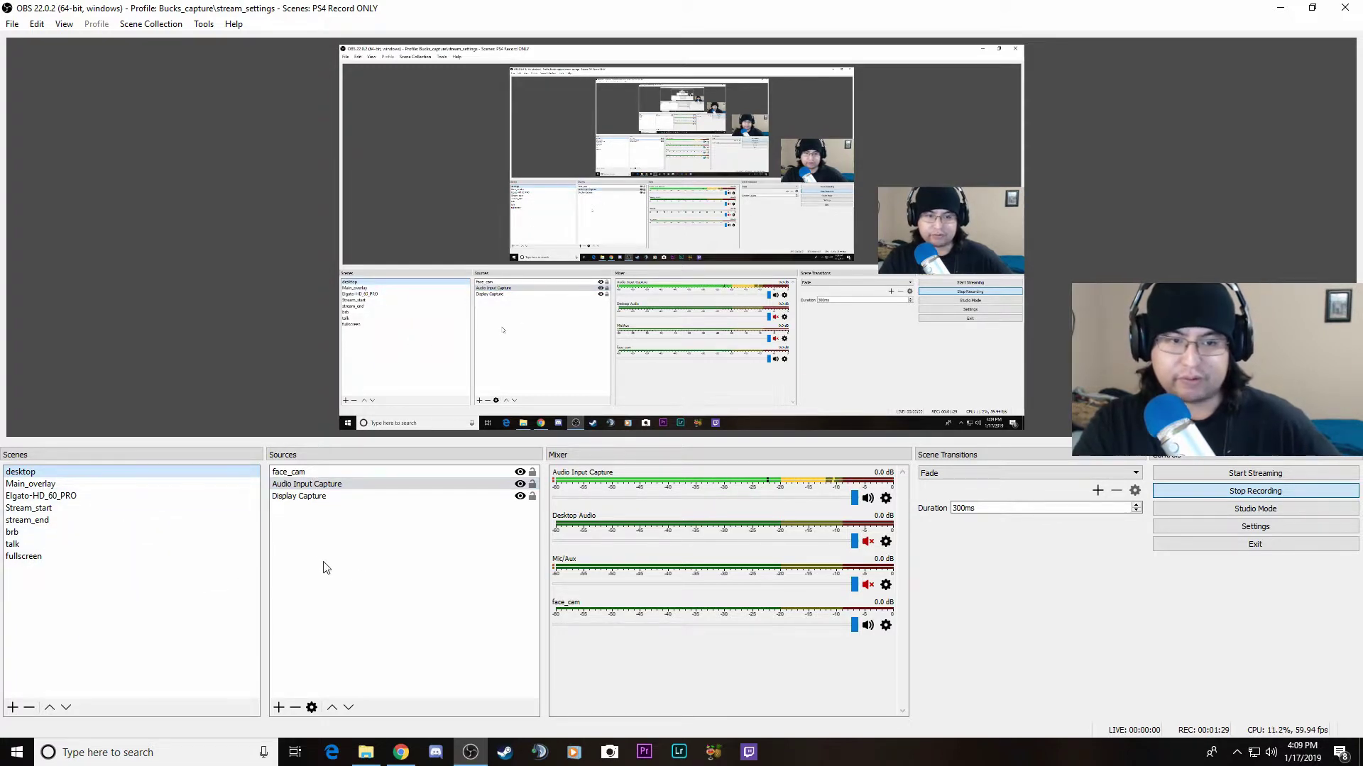
click(324, 487)
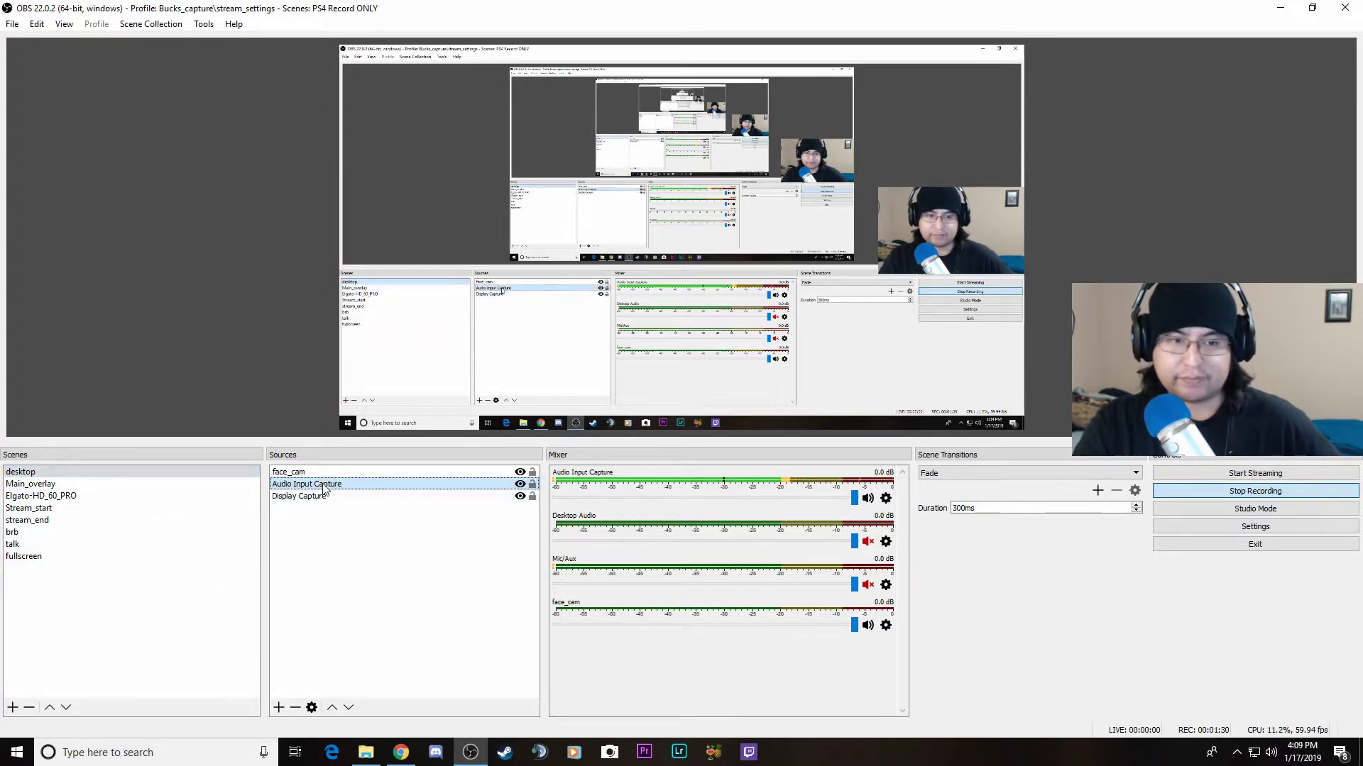
click(92, 495)
click(189, 473)
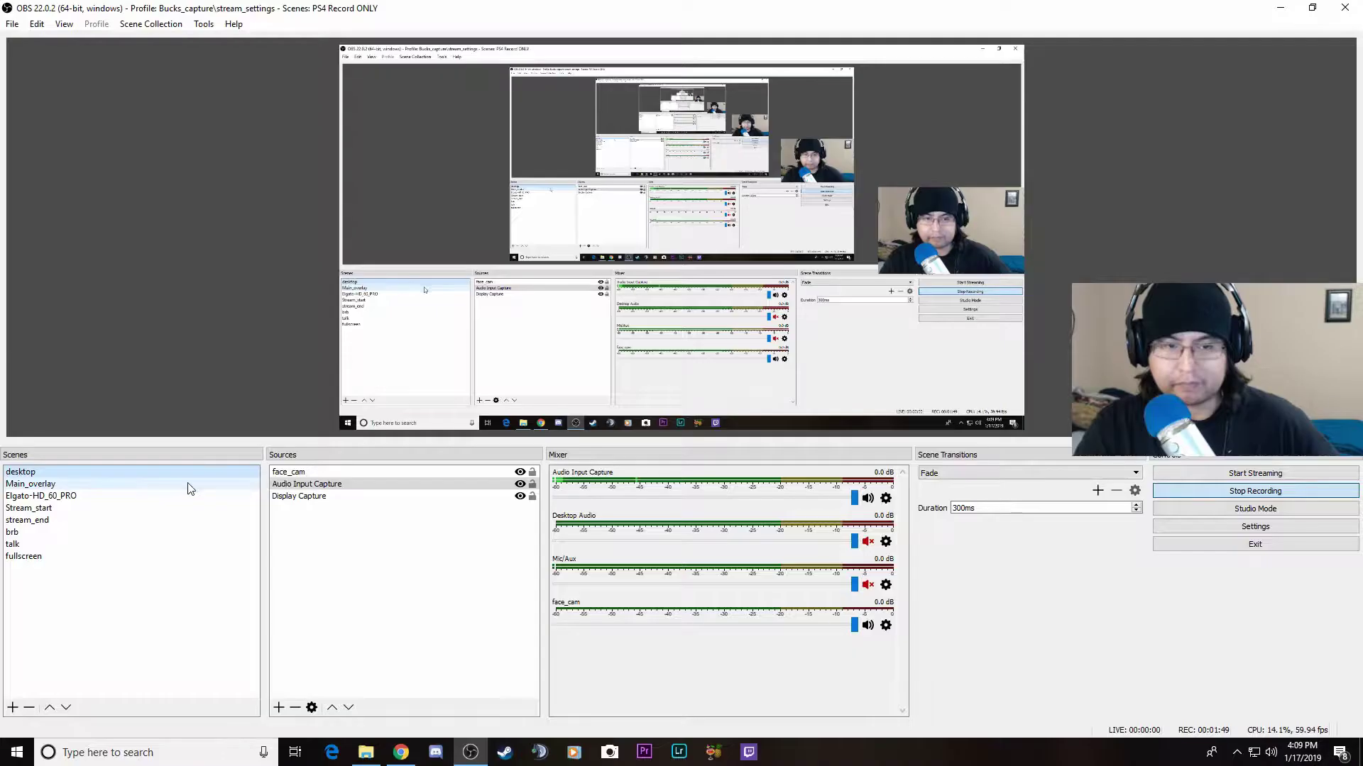
click(310, 474)
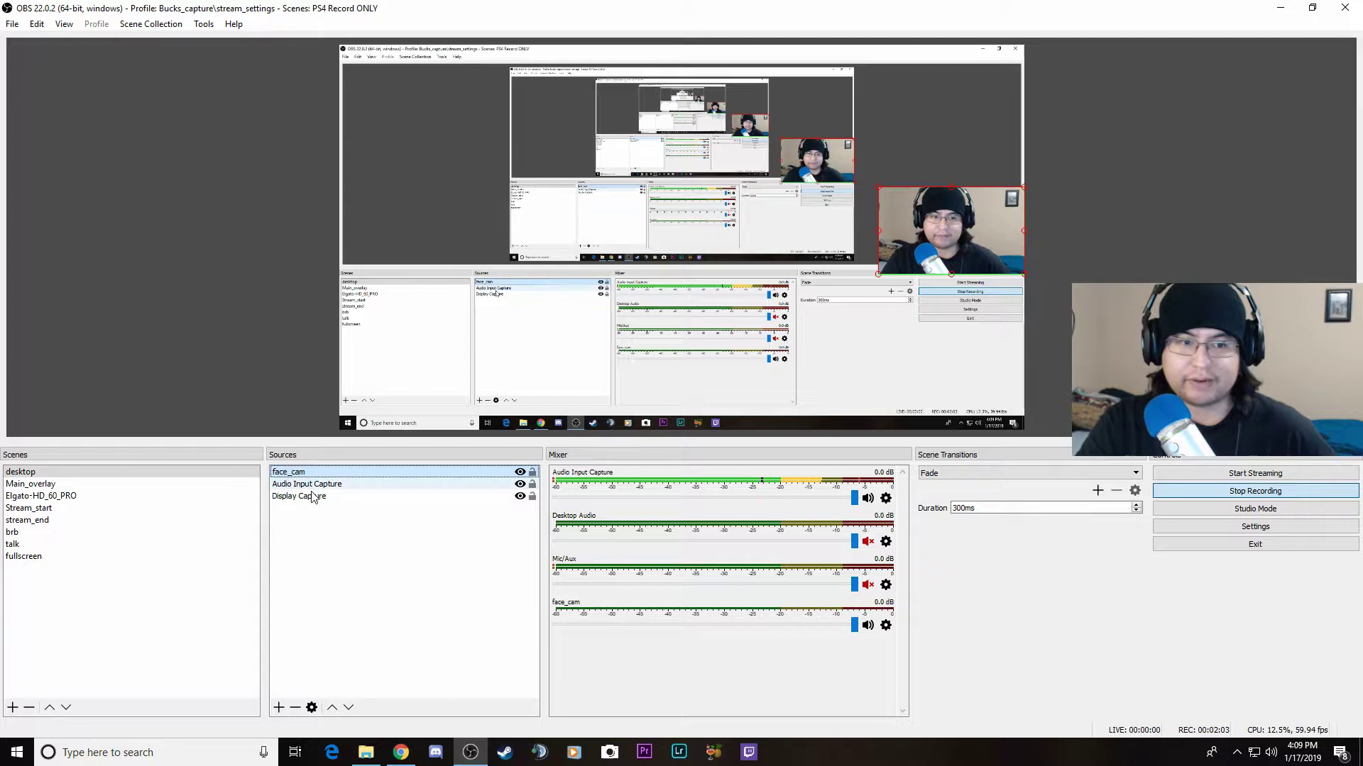
click(318, 499)
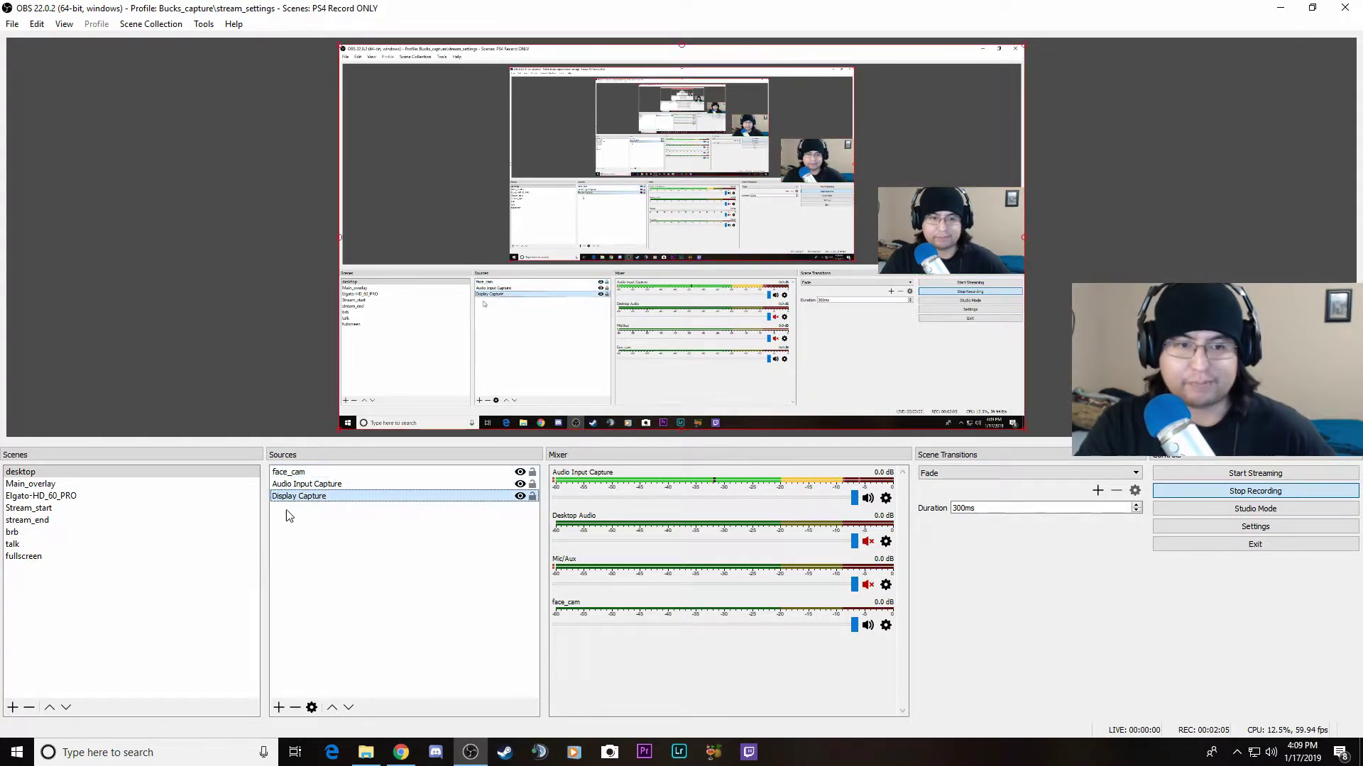
right_click(328, 498)
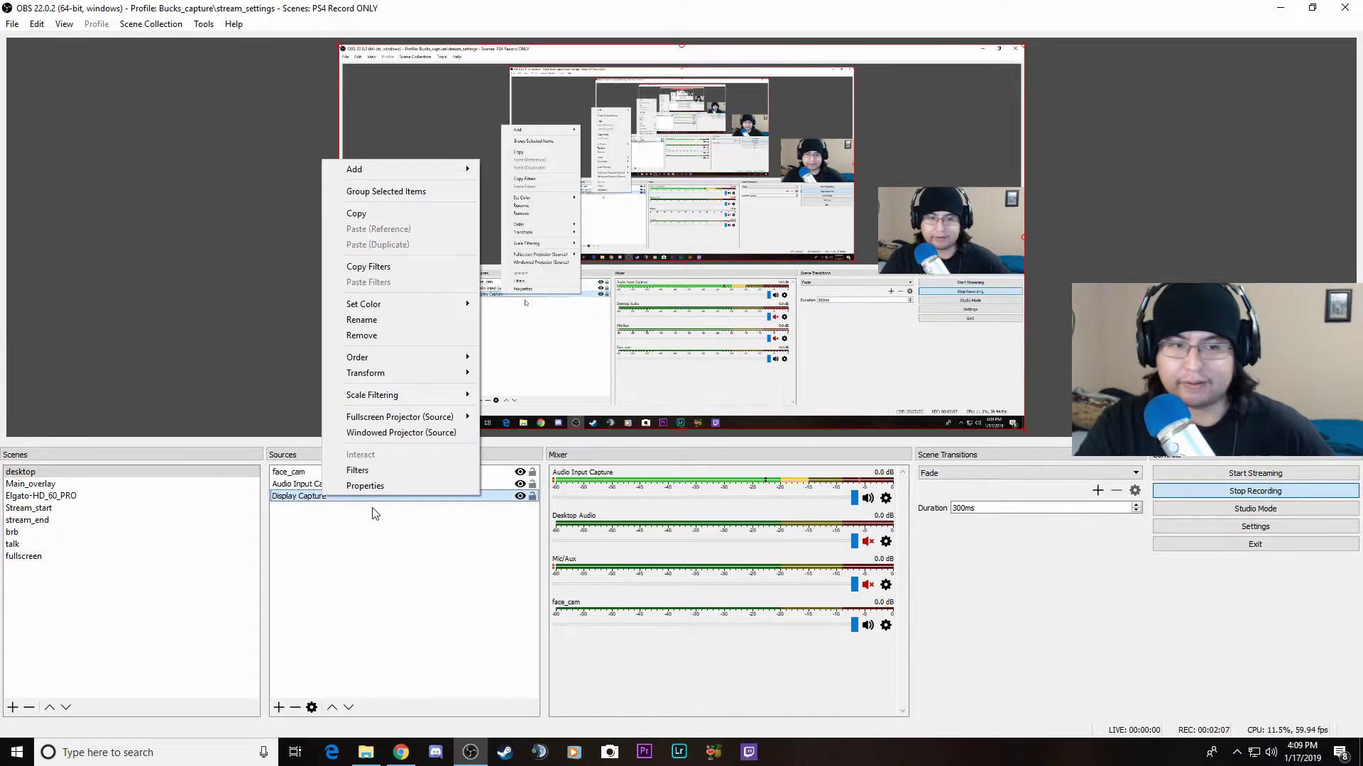
click(335, 534)
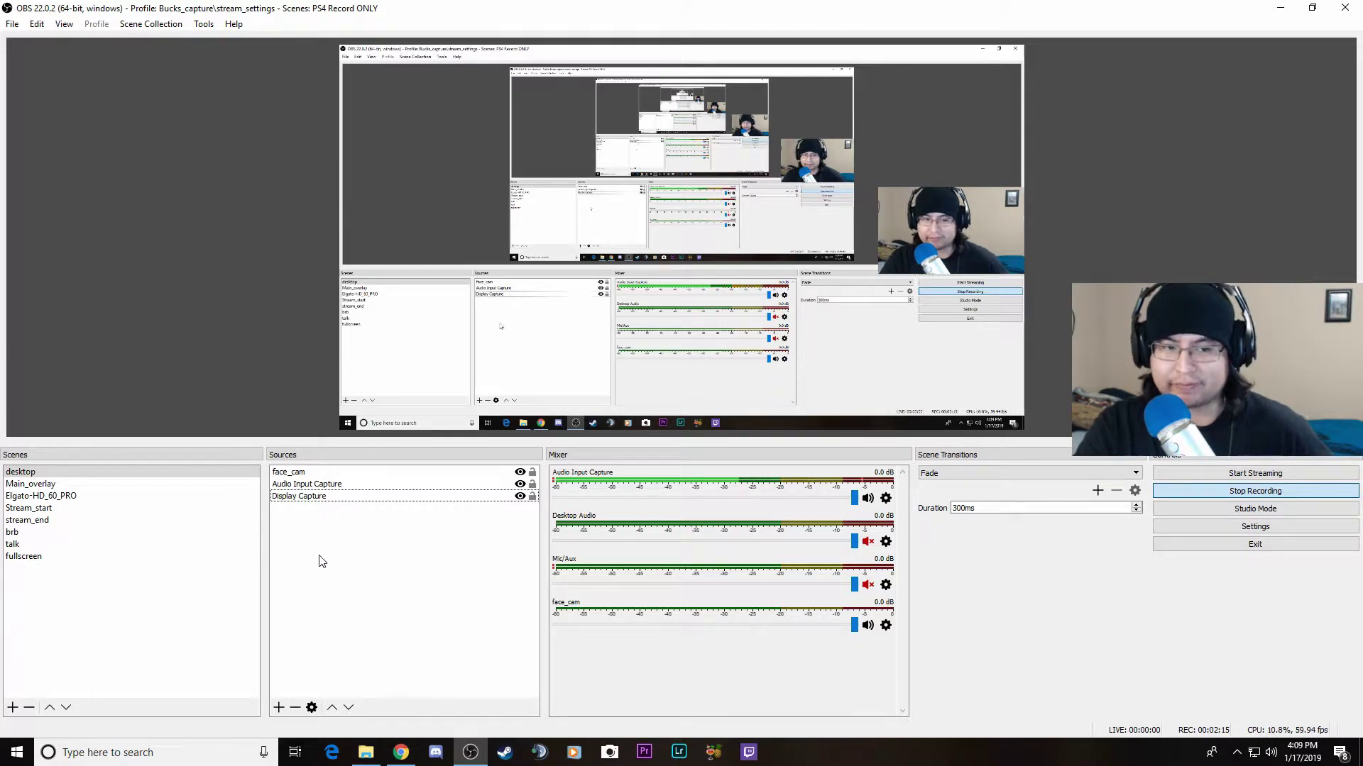
- Open OBS Settings and go through Stream to the Output page's NVENC H.264 streaming options
click(1219, 527)
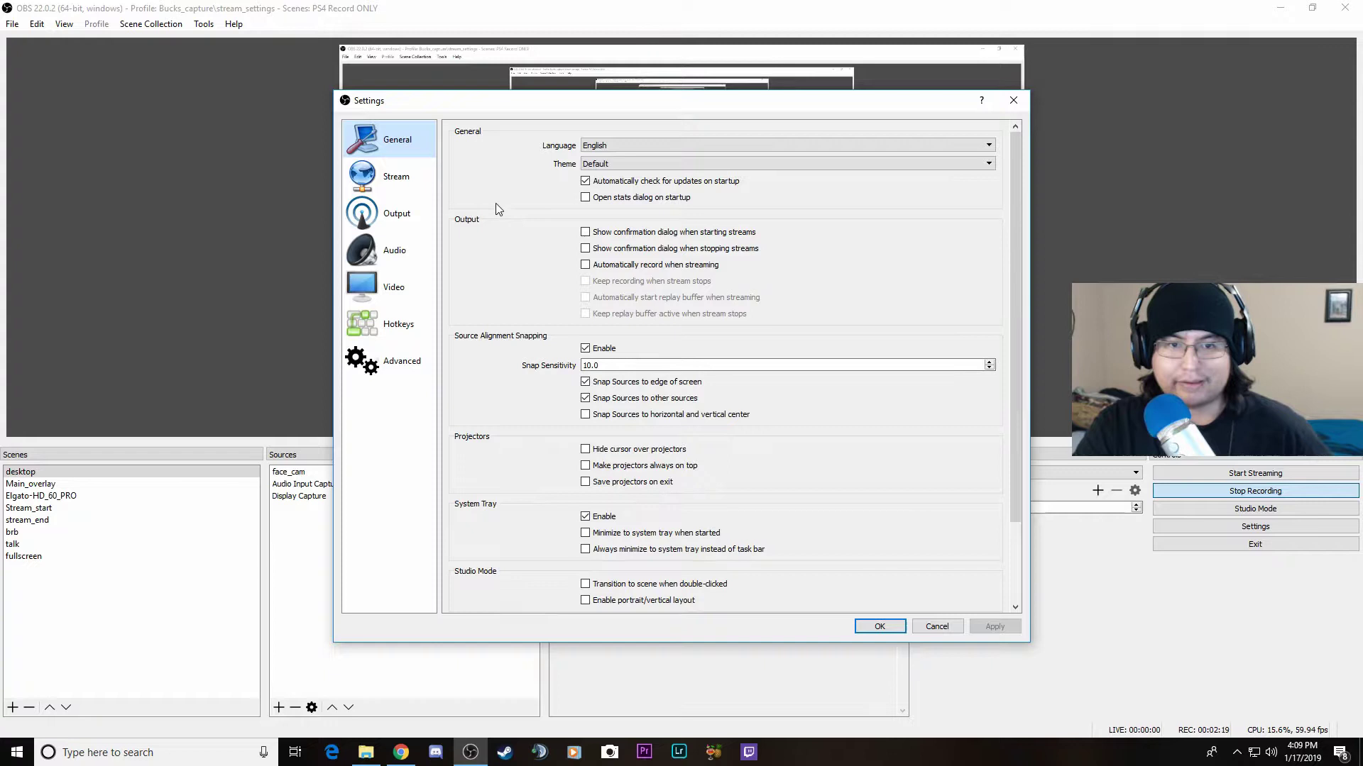
click(394, 179)
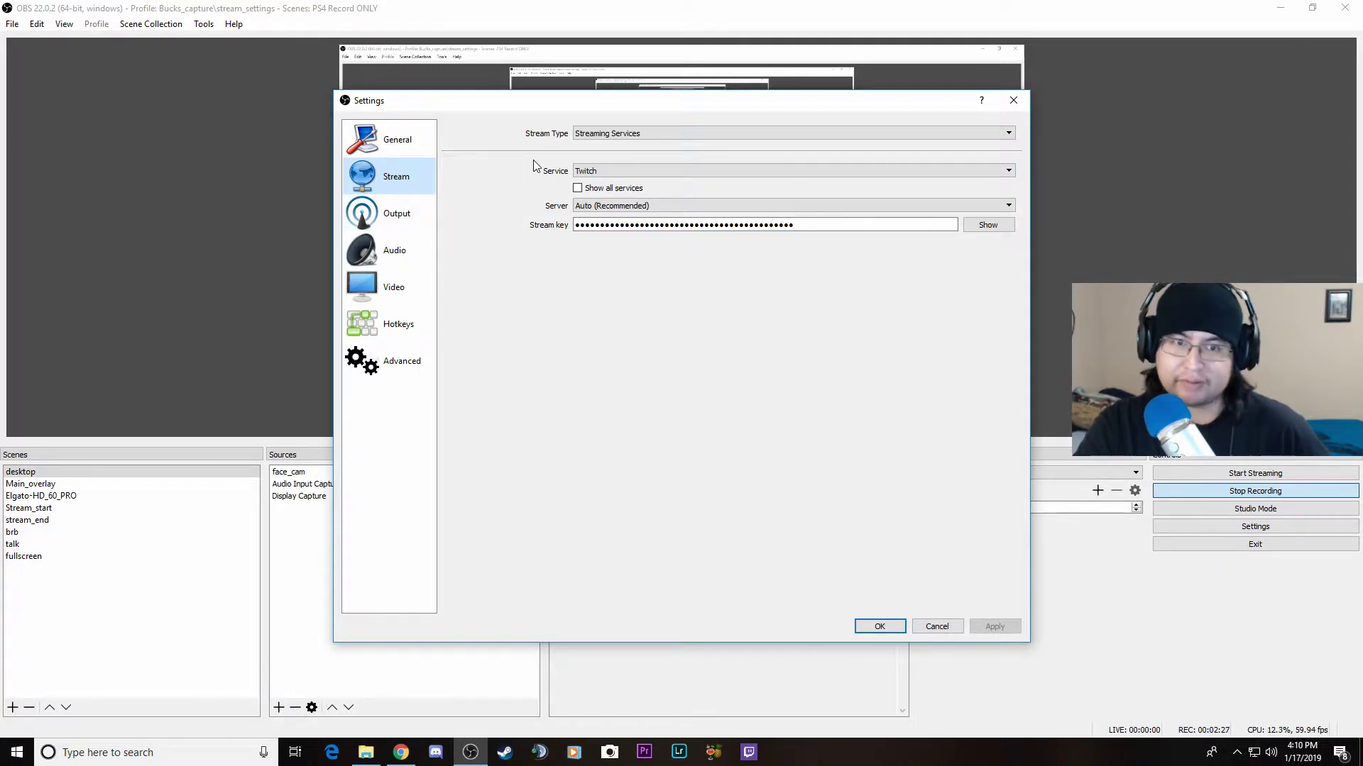
click(393, 213)
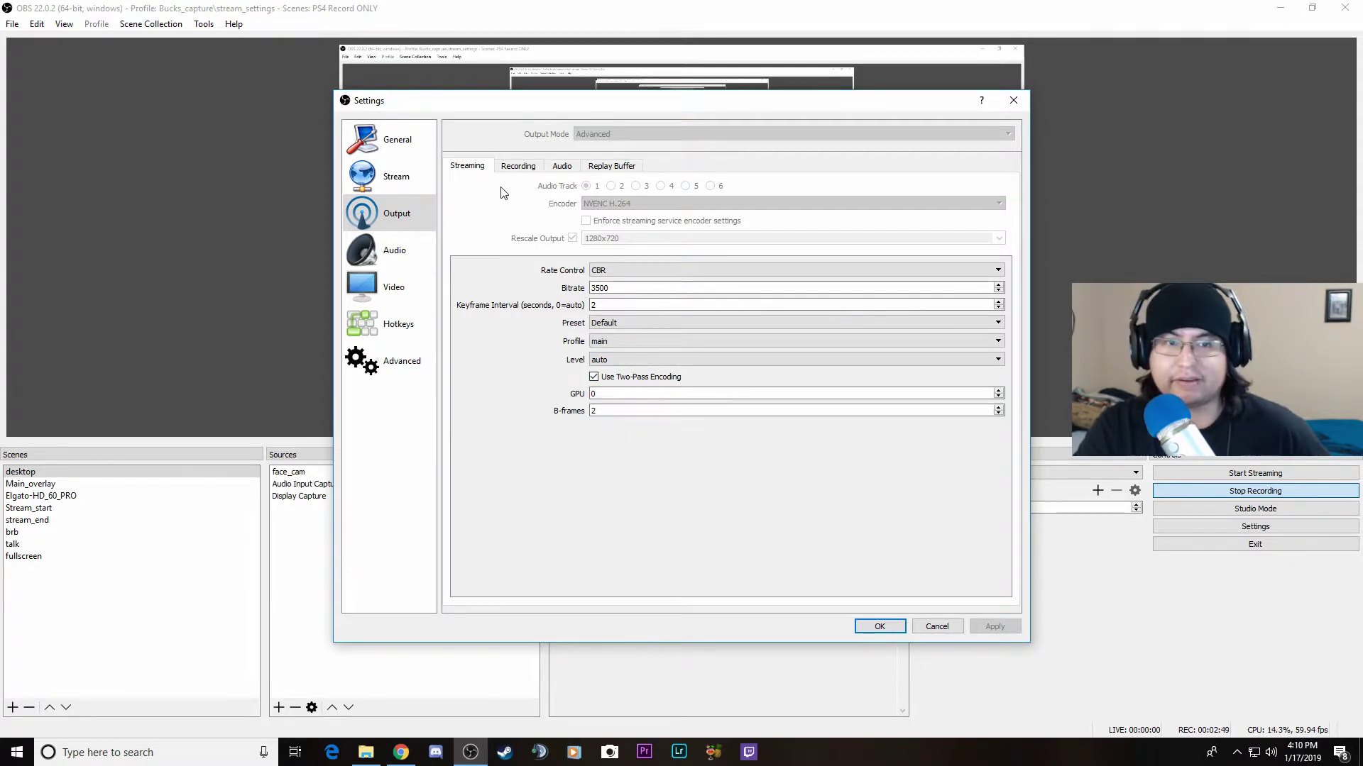
- Check the Recording tab's CBR rate control, 56000 bitrate and keyframe interval 0, then view Audio settings
click(515, 168)
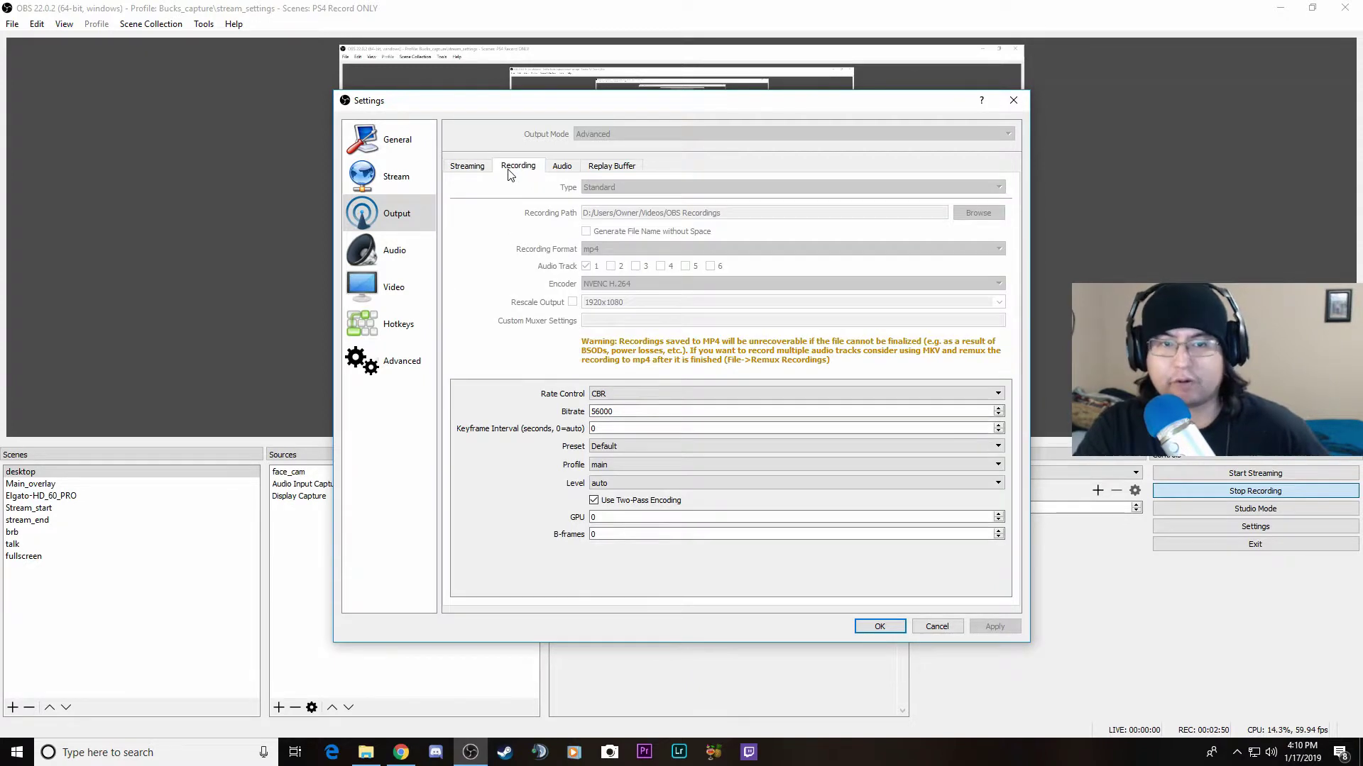
click(623, 394)
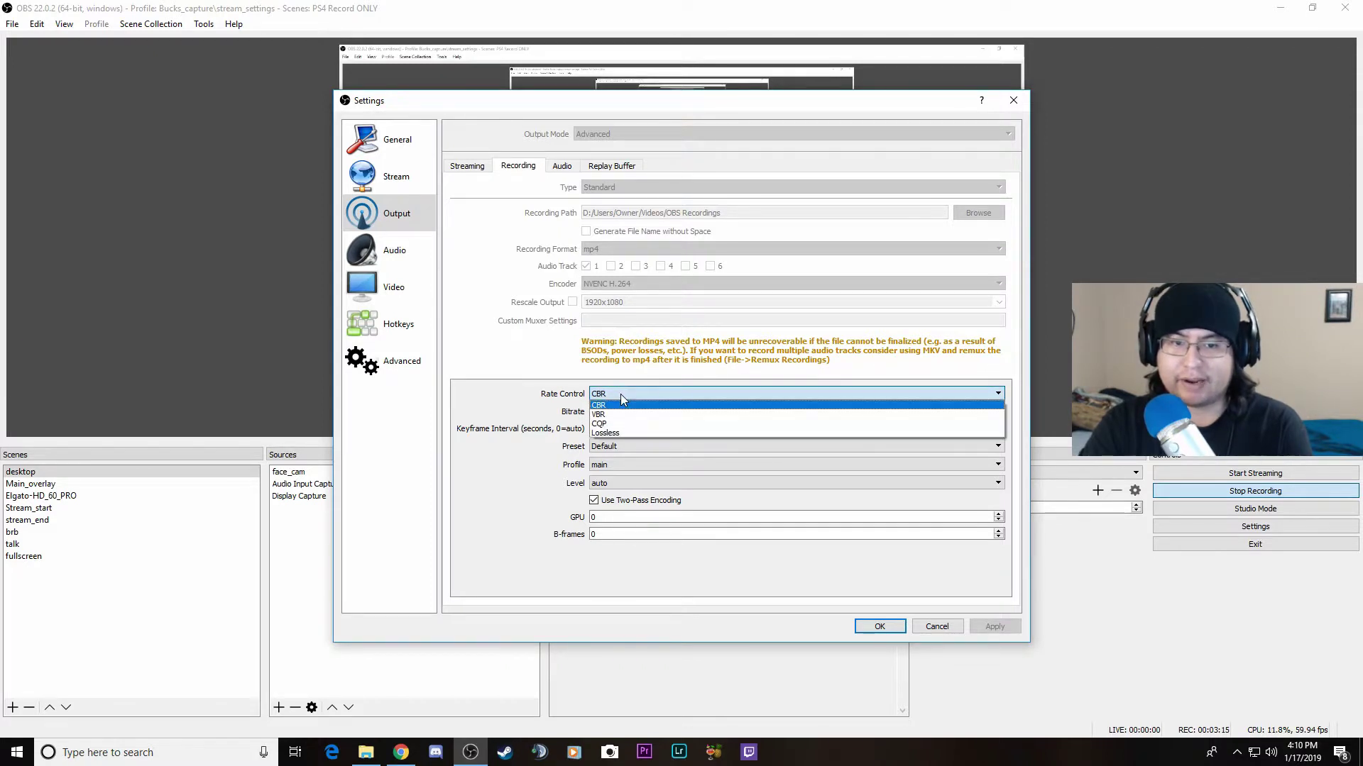
click(623, 399)
click(622, 398)
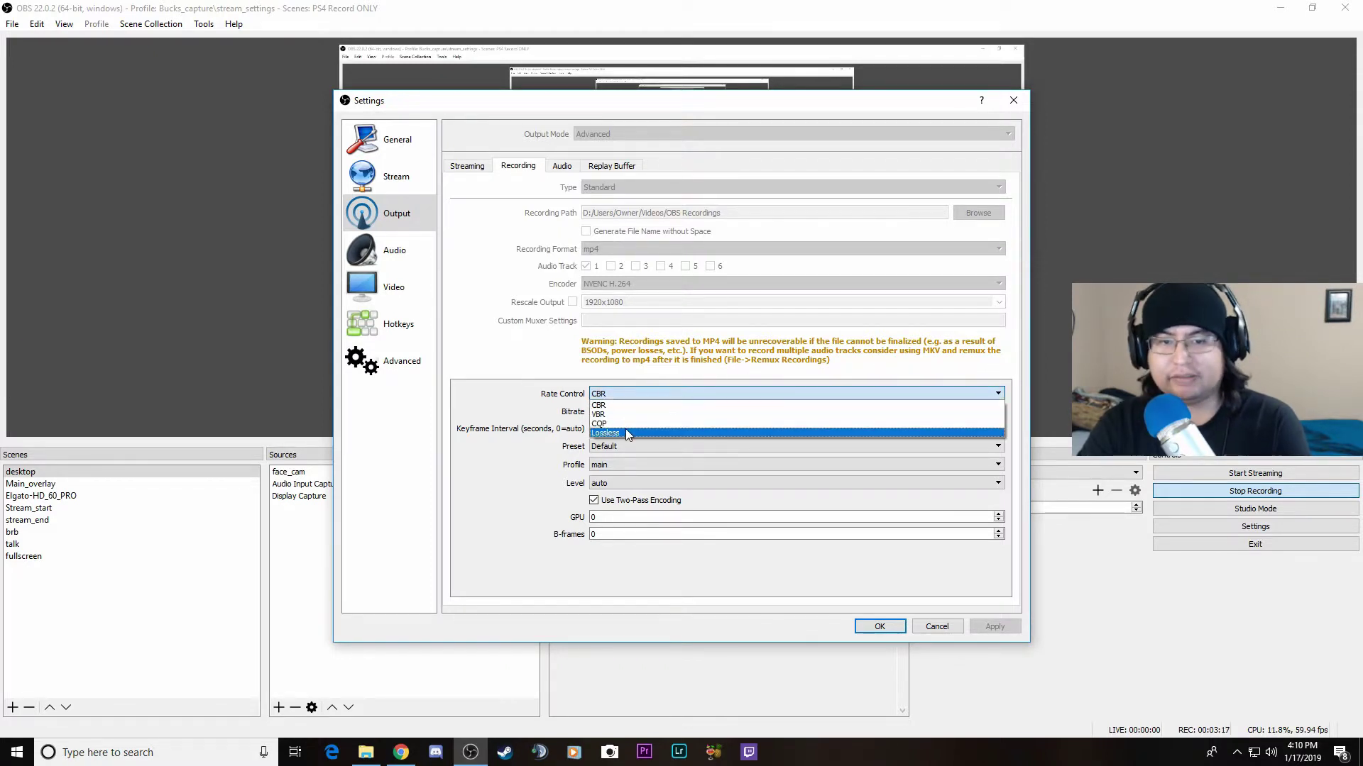
click(620, 394)
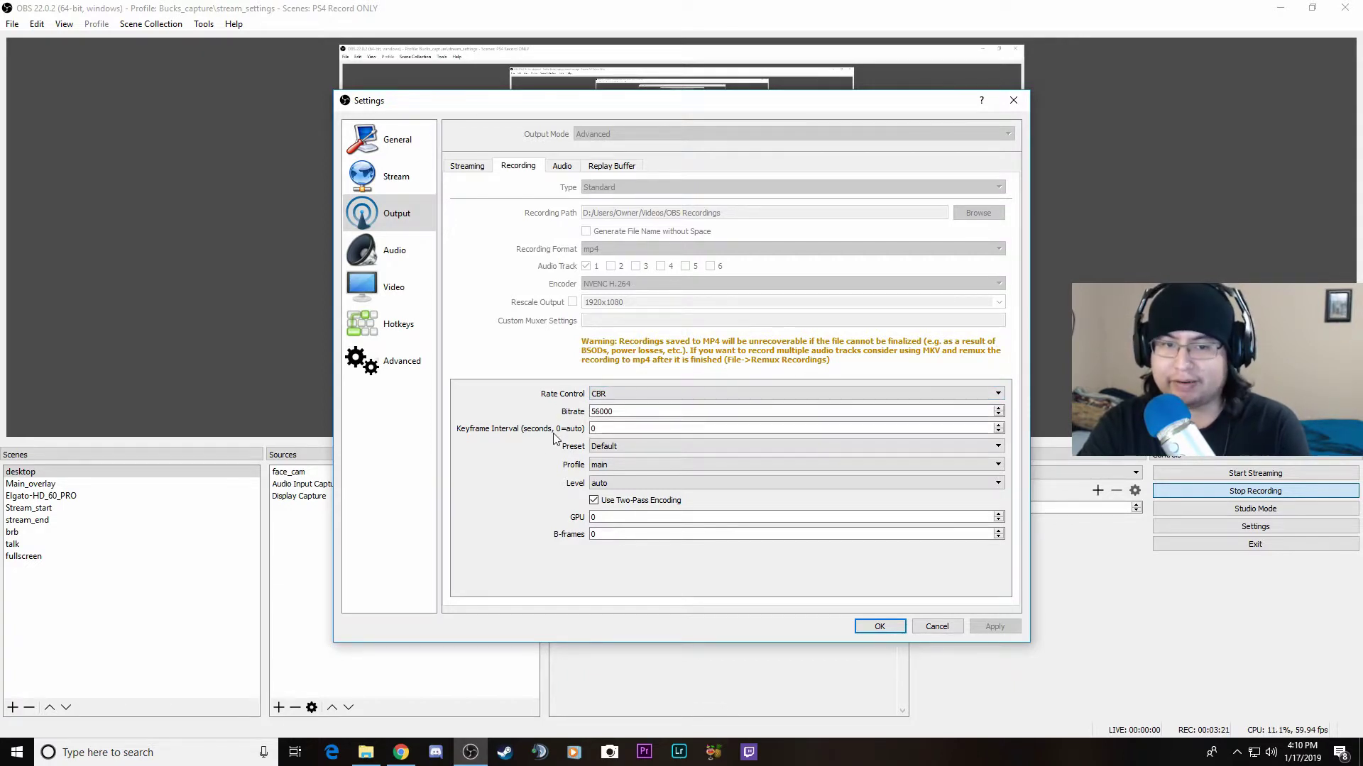
click(594, 428)
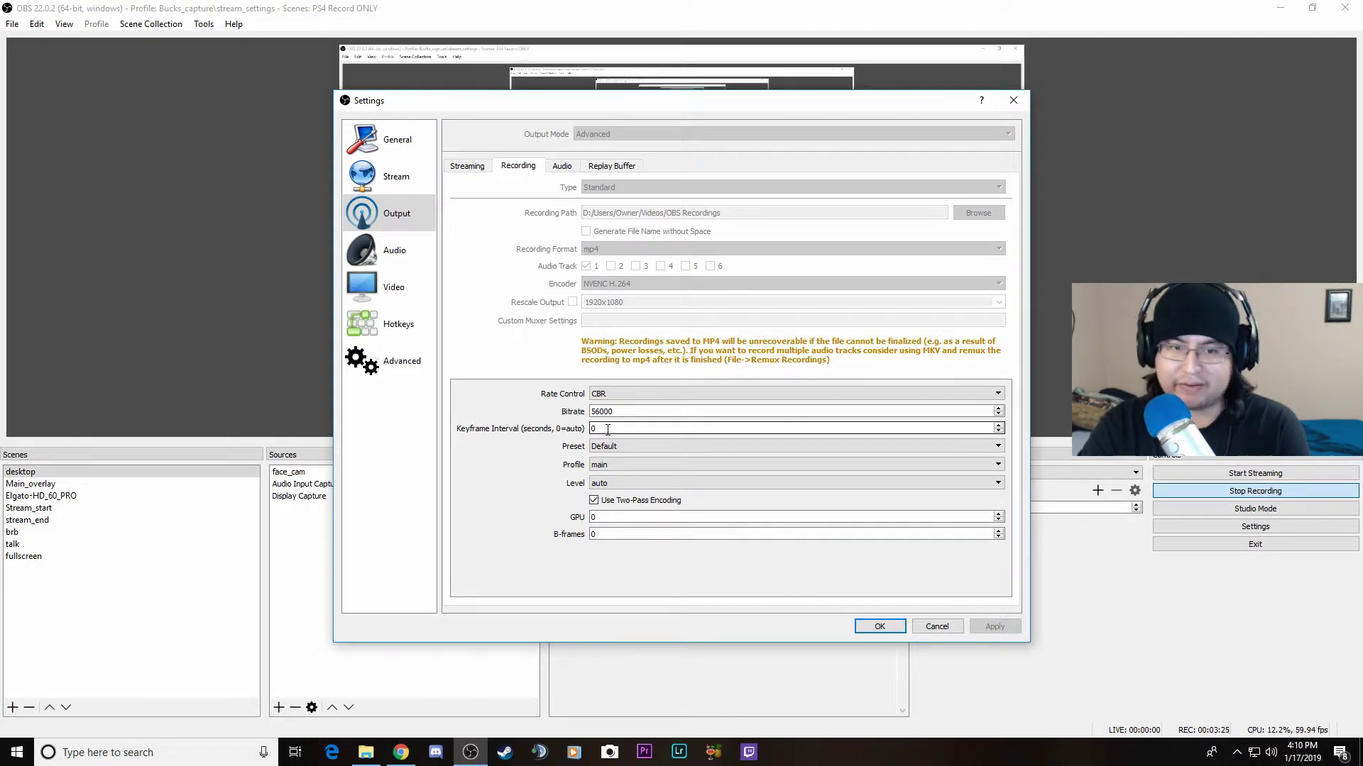
click(621, 411)
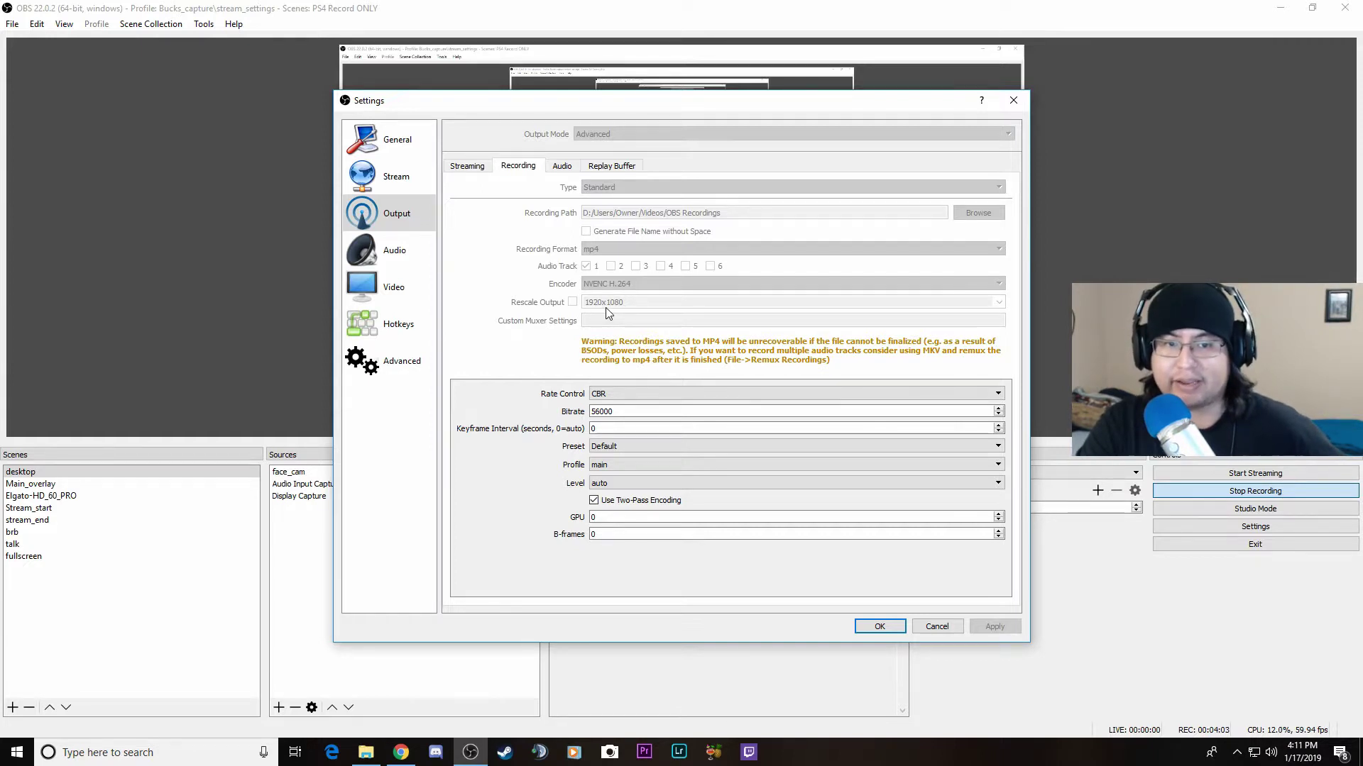
click(398, 254)
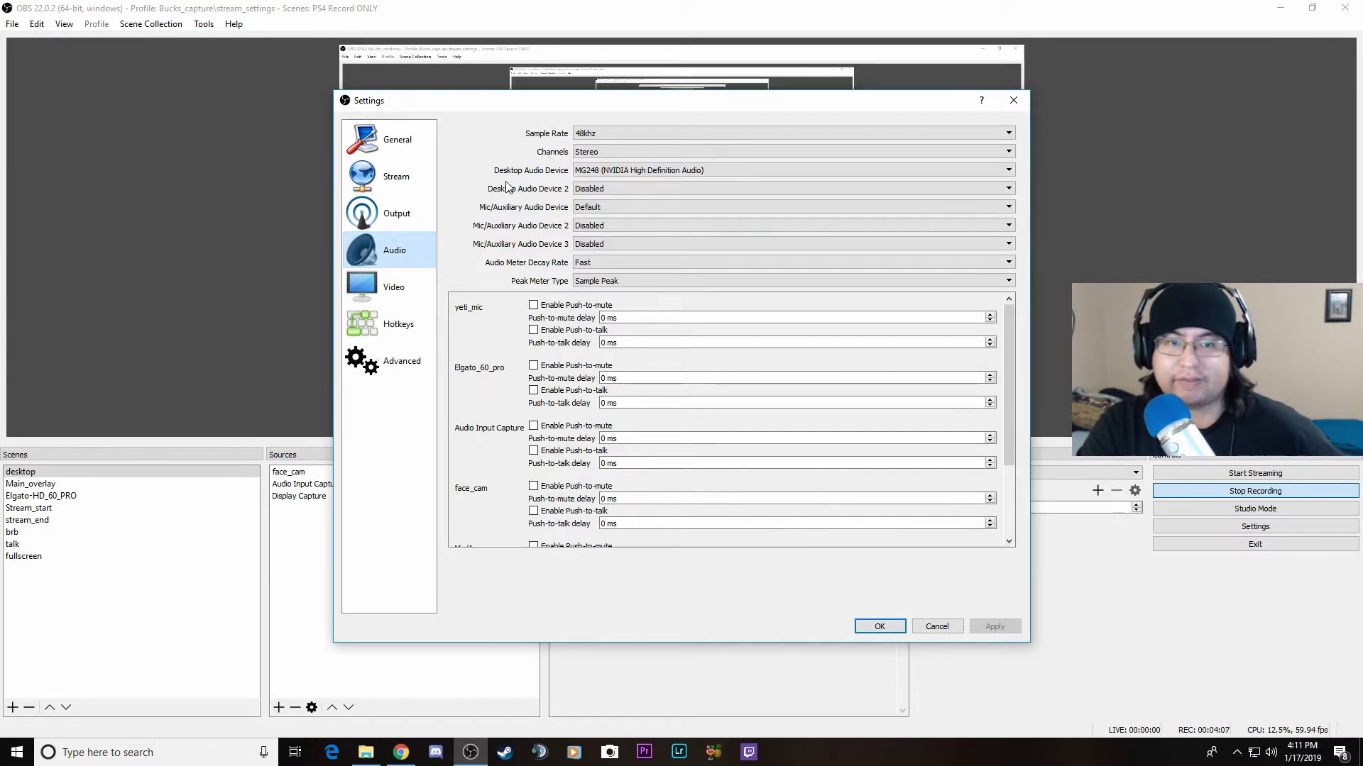
- Browse the Video, Hotkeys and Advanced settings pages, finishing on General
click(391, 293)
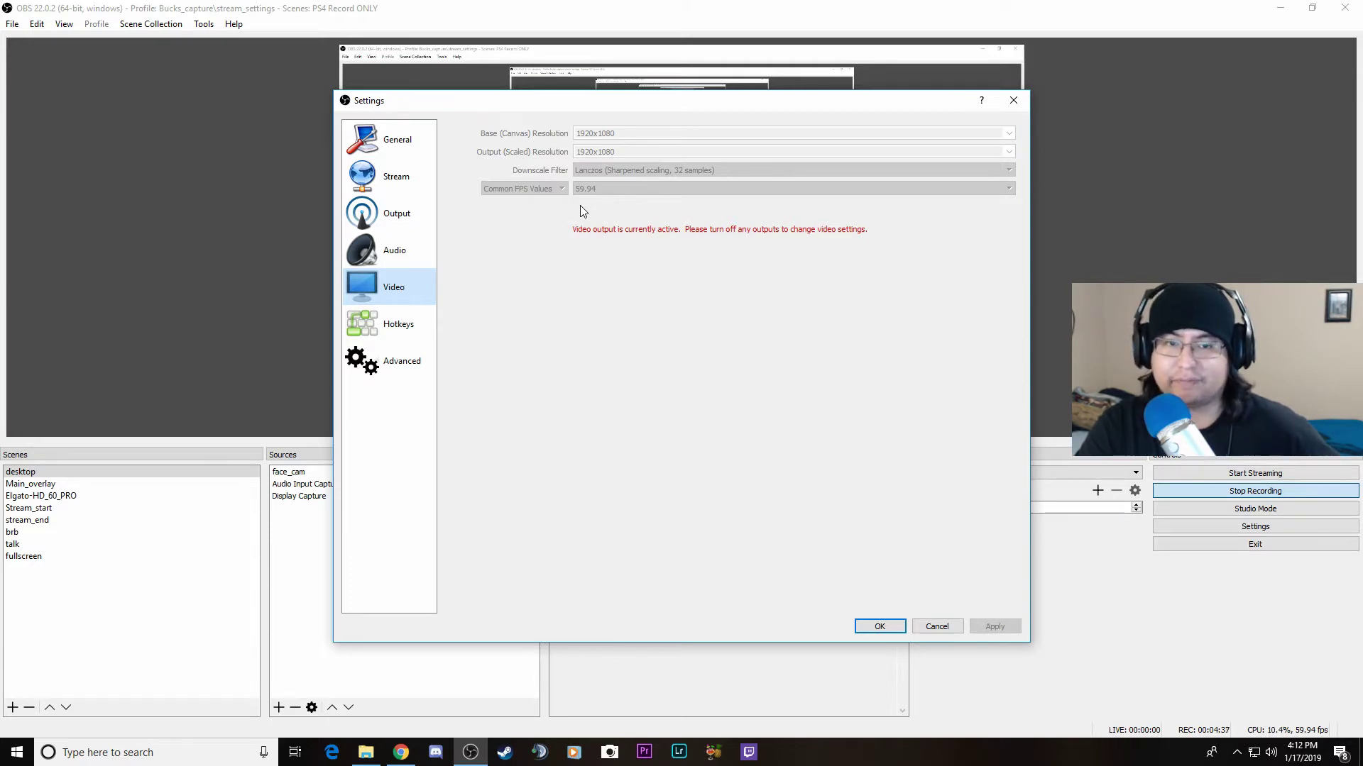
click(398, 324)
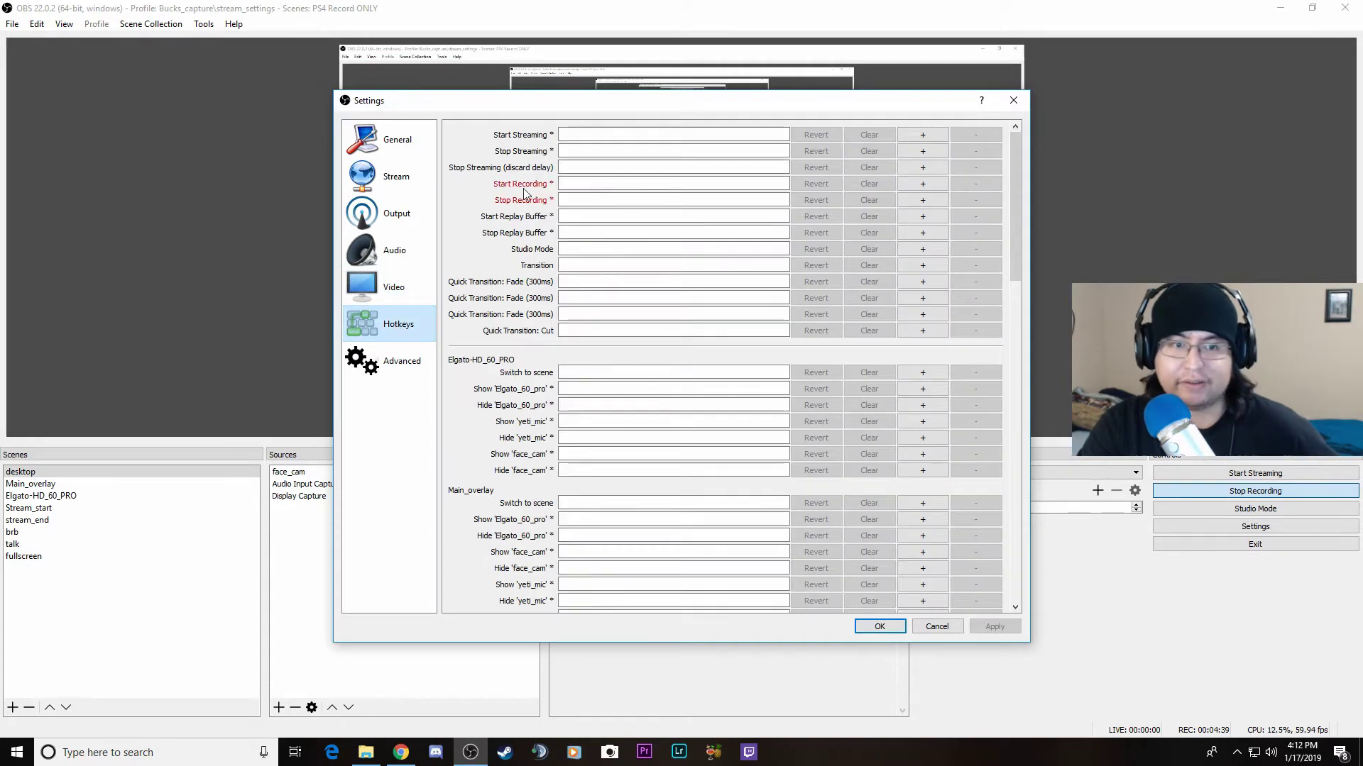
click(398, 359)
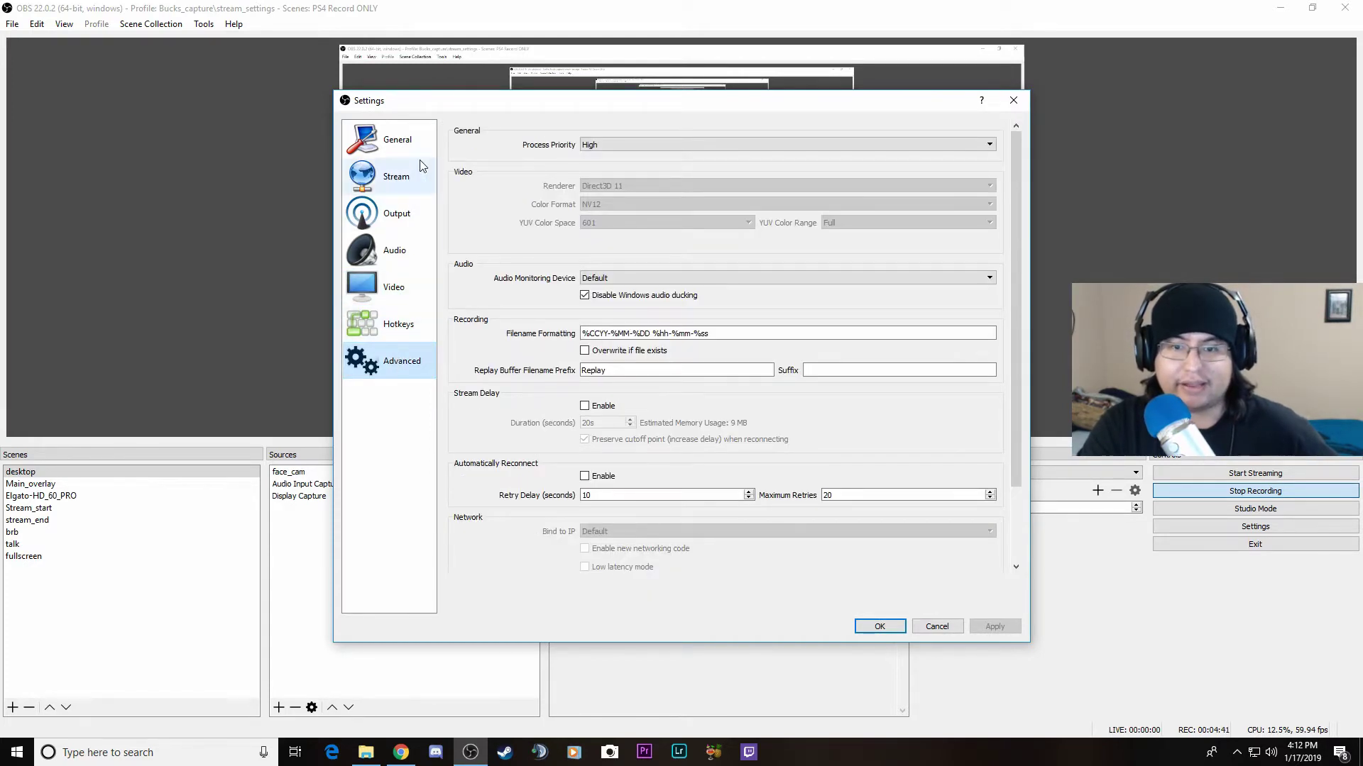
click(398, 139)
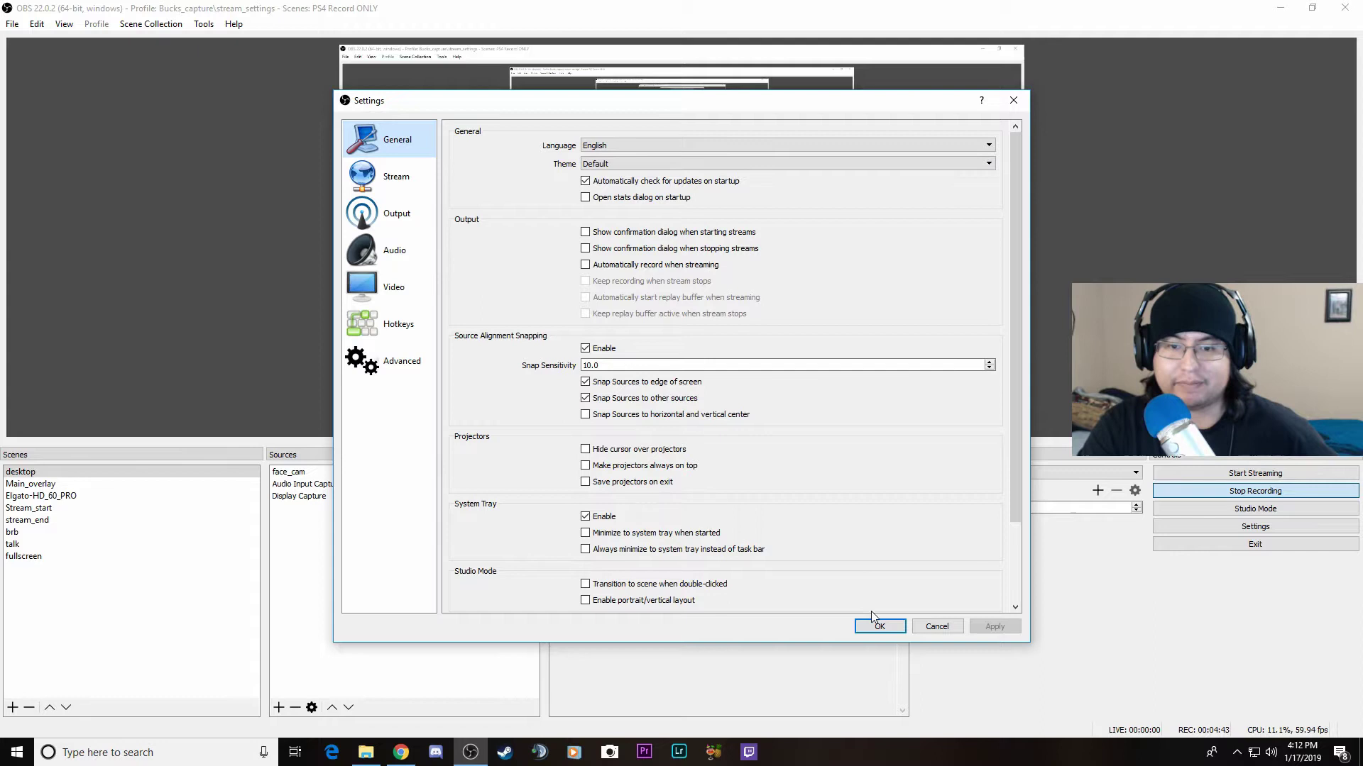
- Apply the settings with OK and return to the main OBS window
click(874, 625)
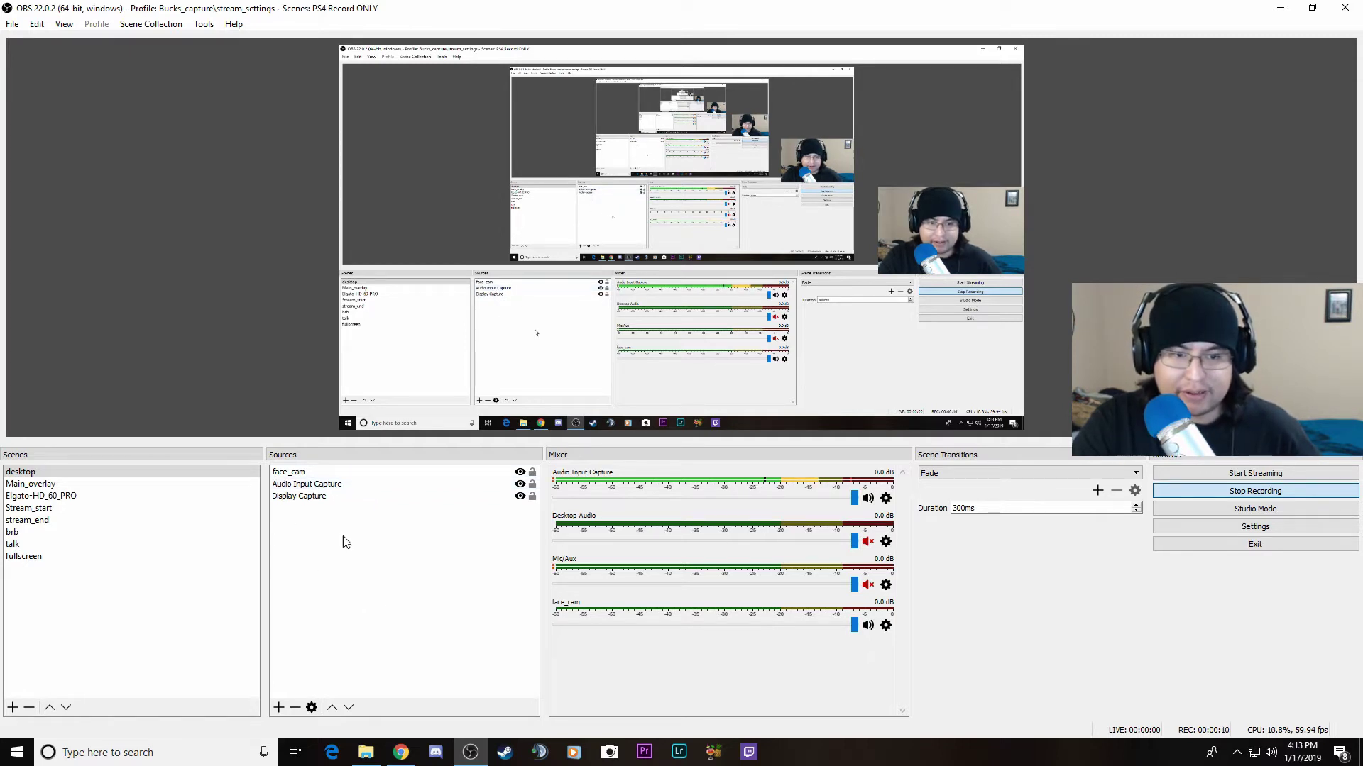
- Open the Audio Input Capture filters and view the Compressor, Noise Gate and Noise Suppression settings
right_click(320, 488)
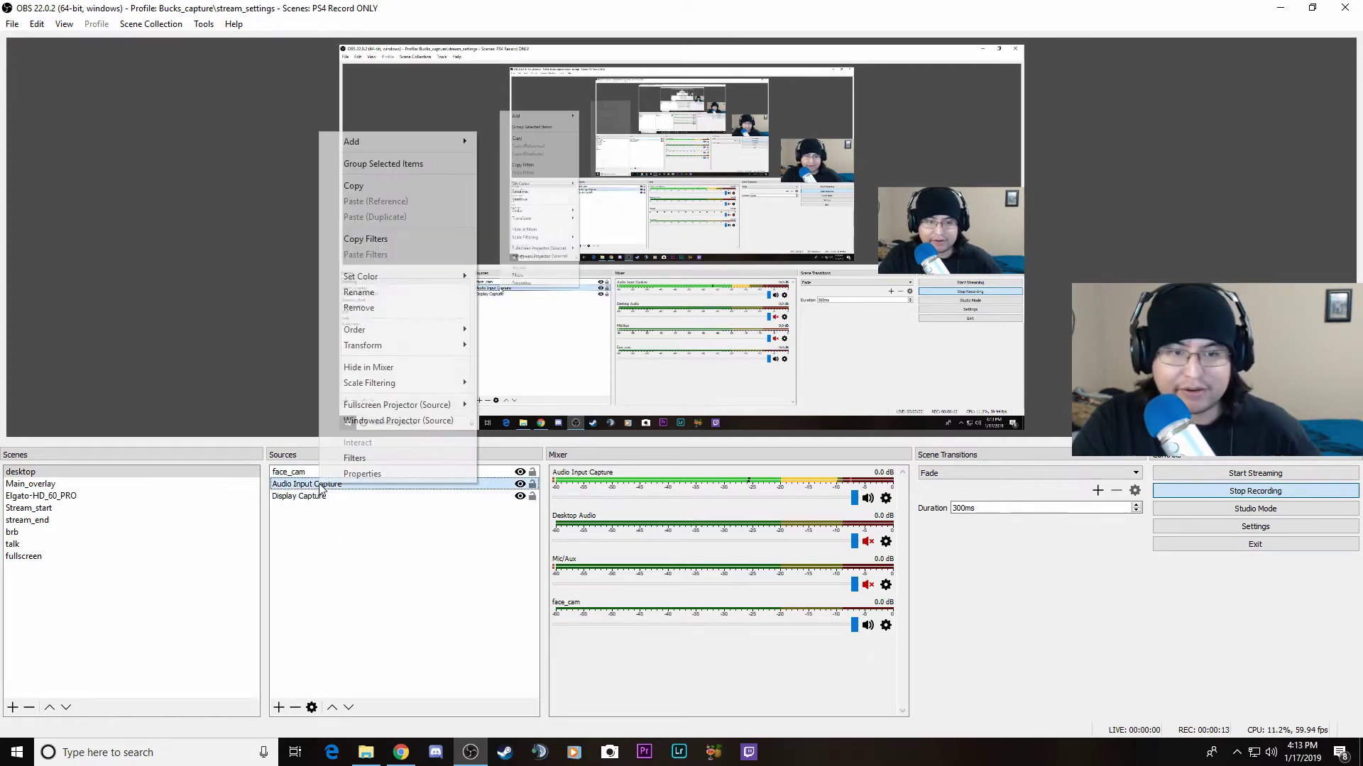
click(370, 464)
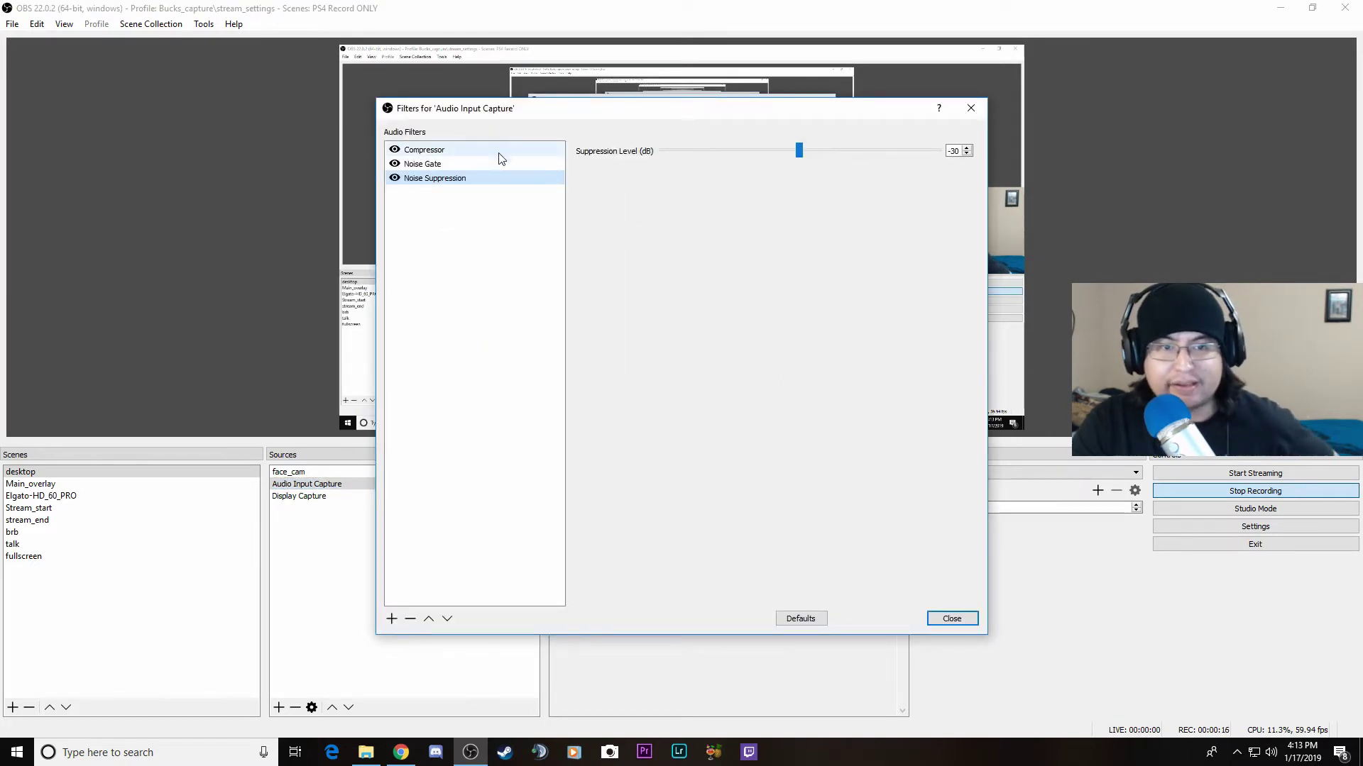
click(455, 151)
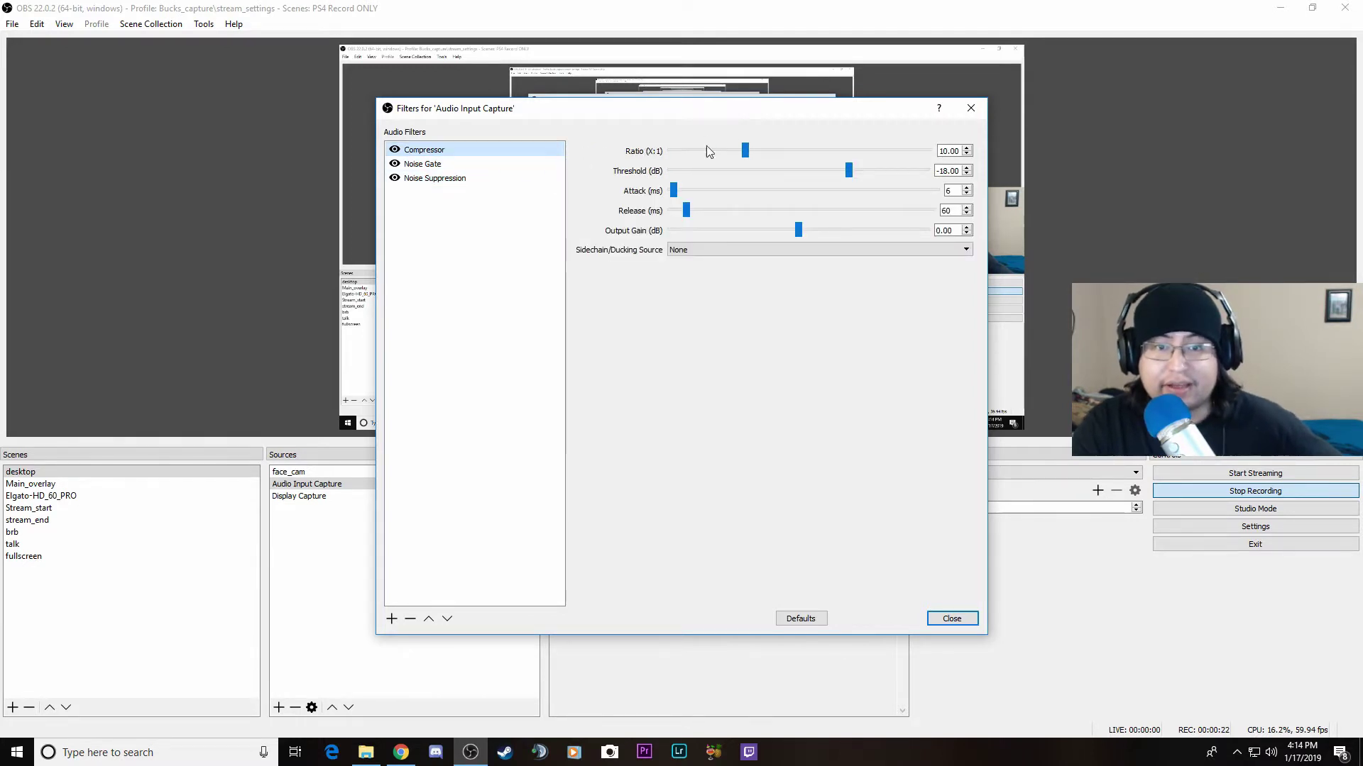
click(462, 165)
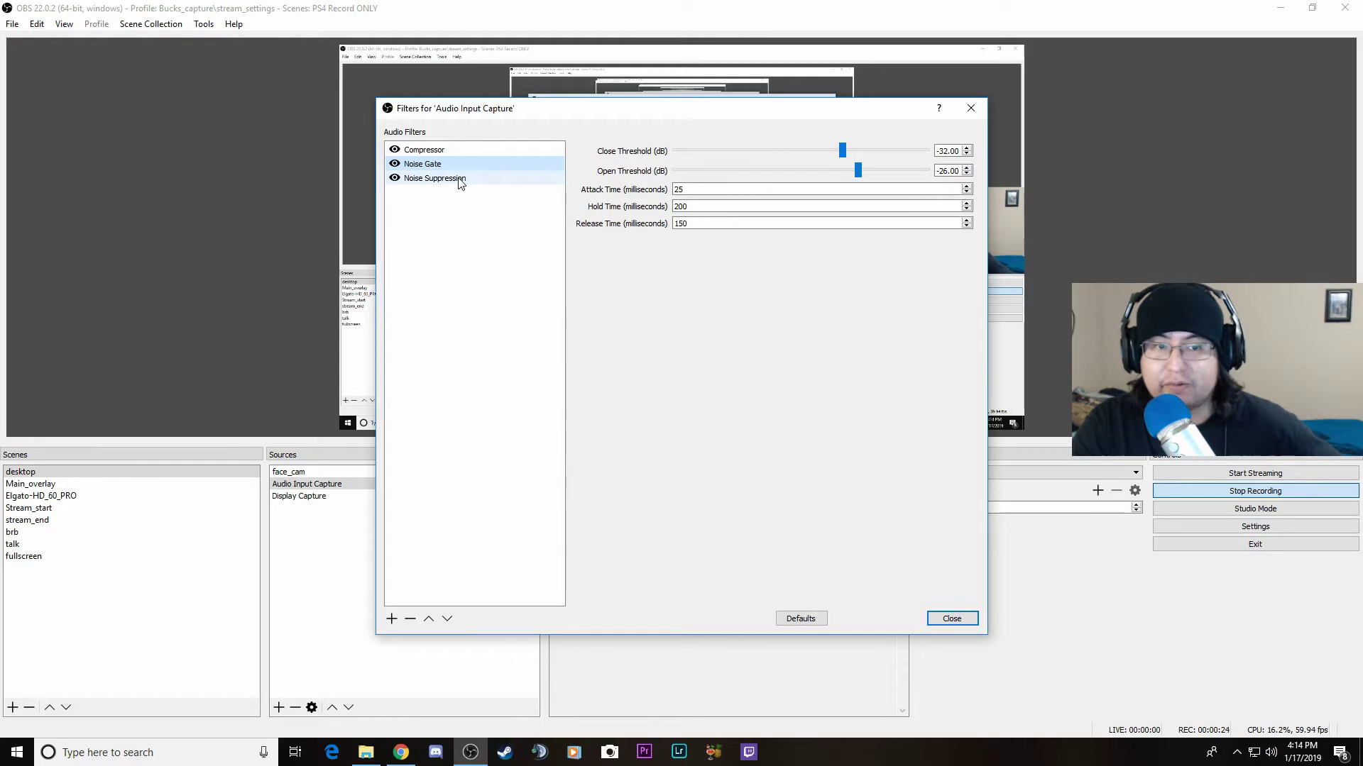
click(460, 182)
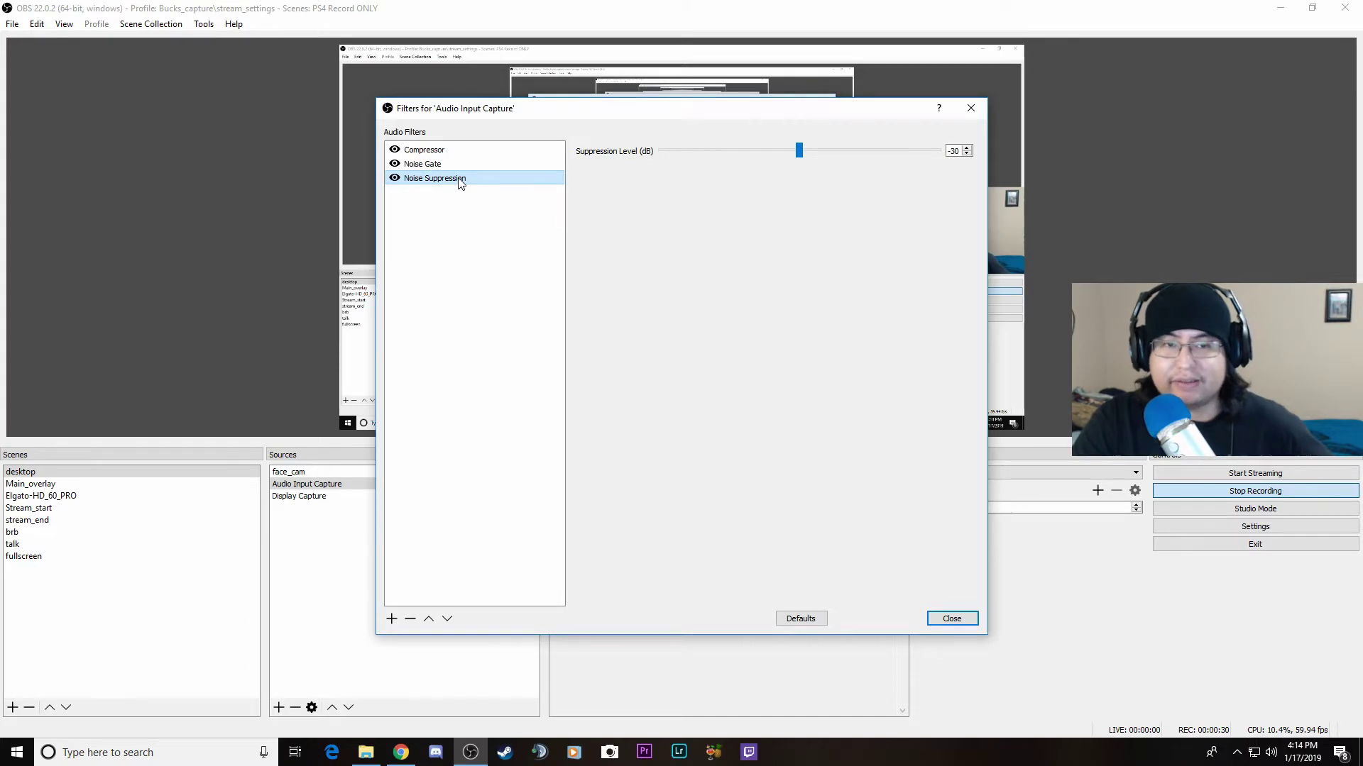
click(451, 153)
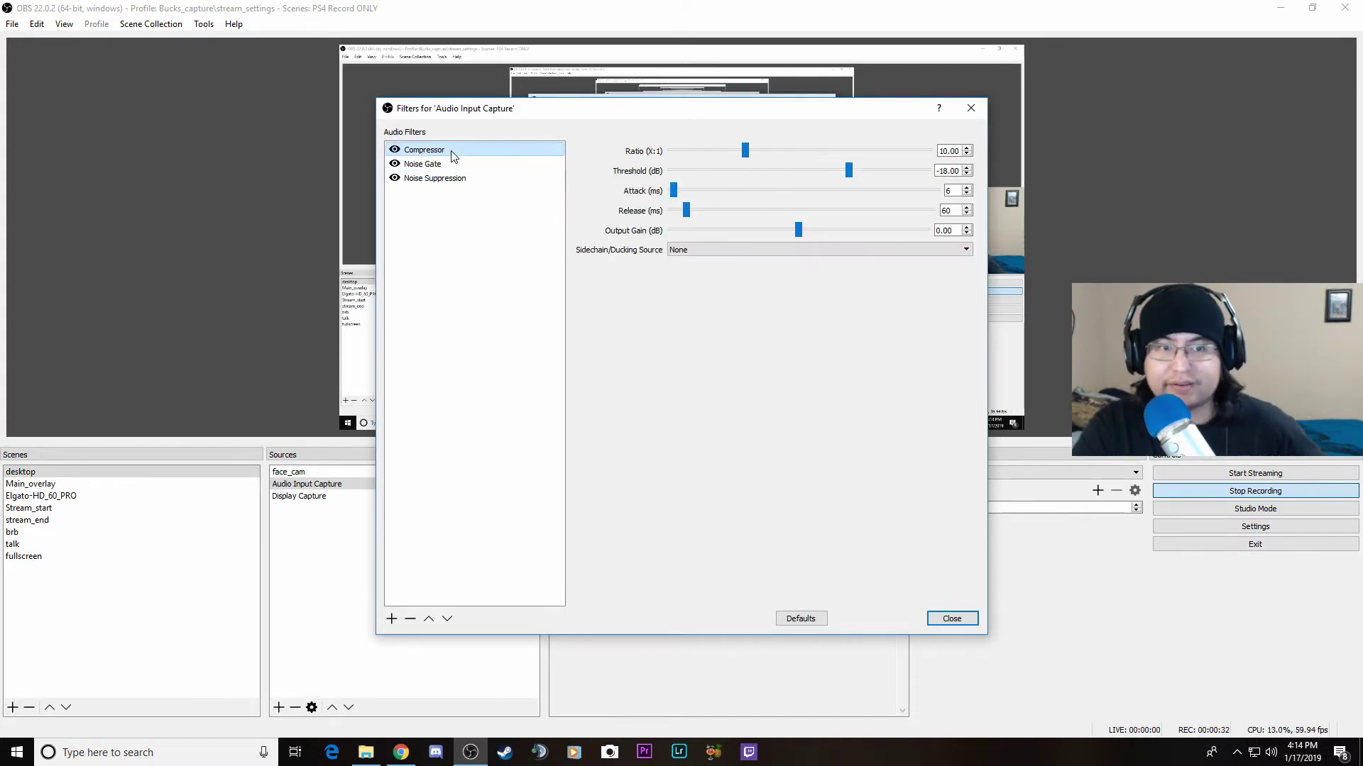
- Reposition the filters window beside the mixer and recheck Noise Gate and Noise Suppression values
drag(558, 114, 362, 157)
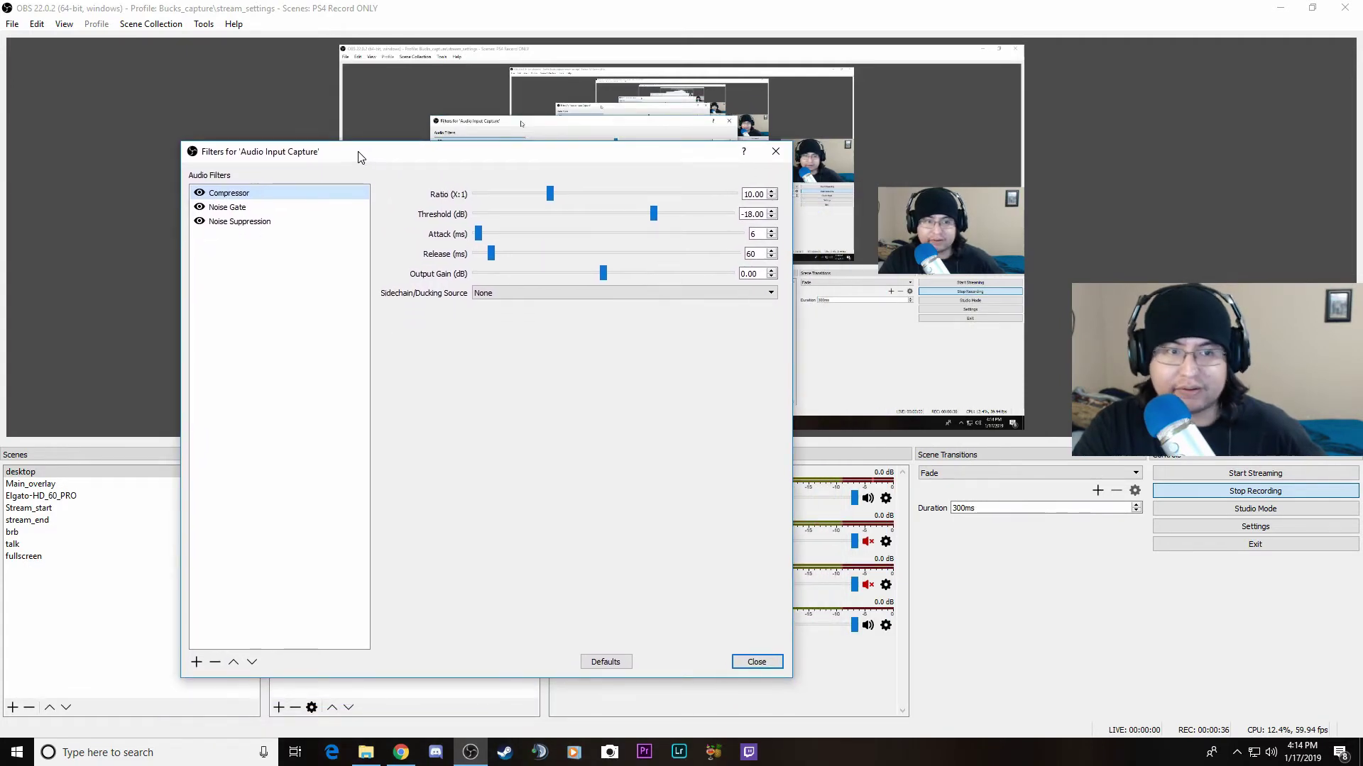
click(260, 209)
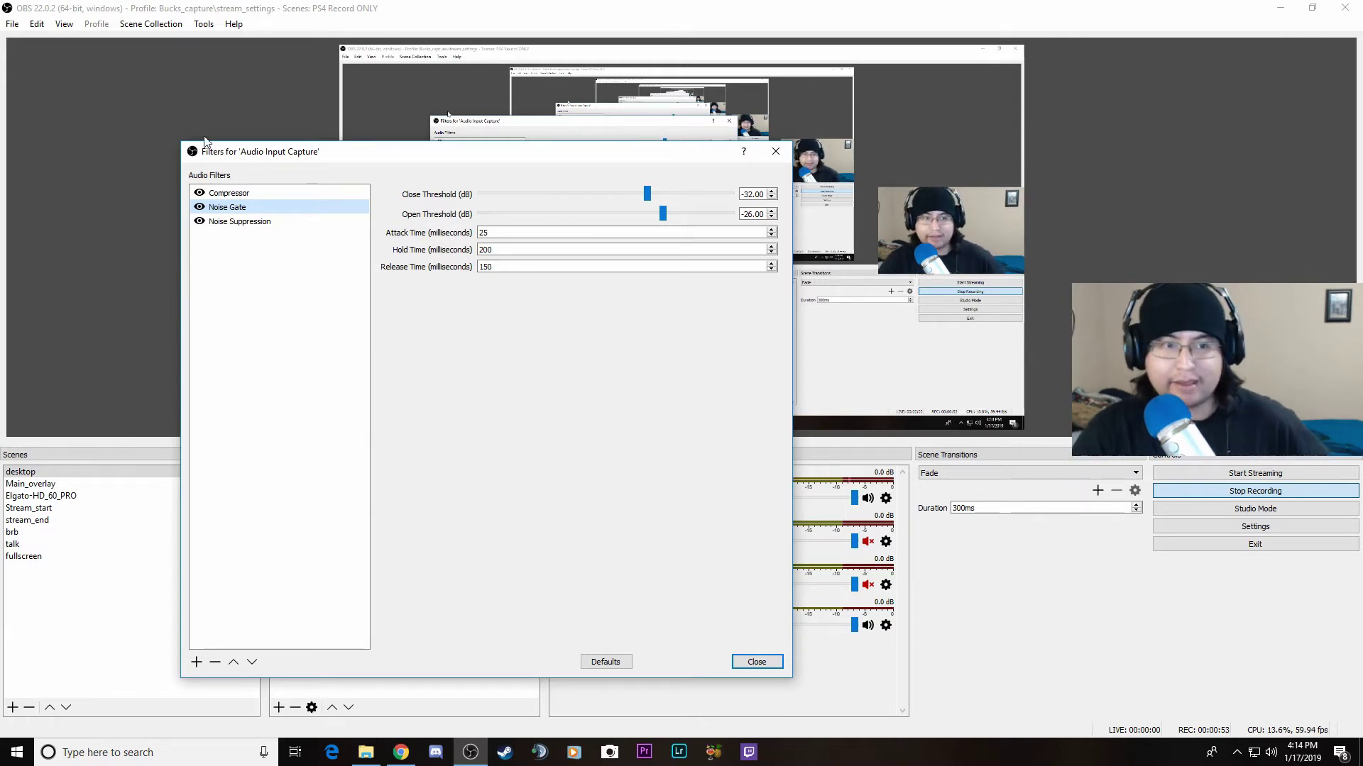
click(223, 222)
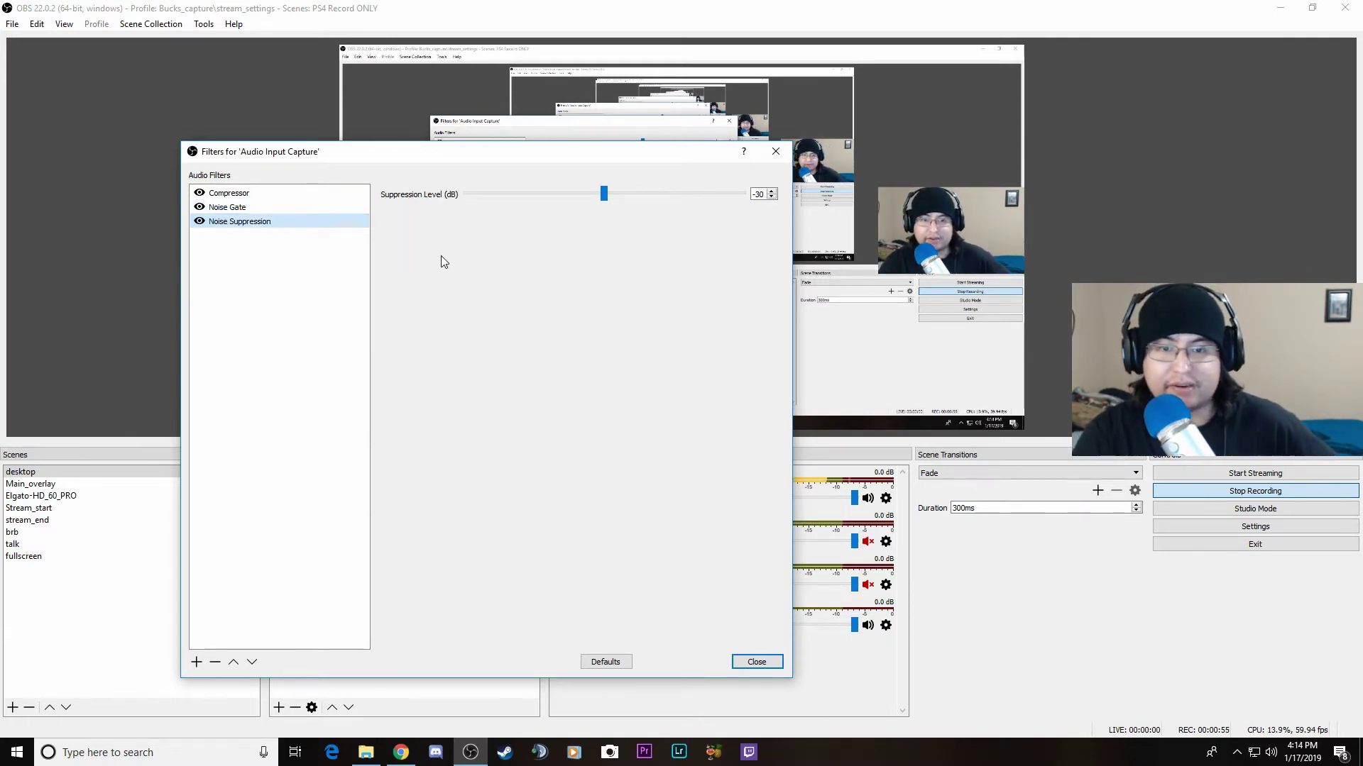
drag(496, 152, 264, 109)
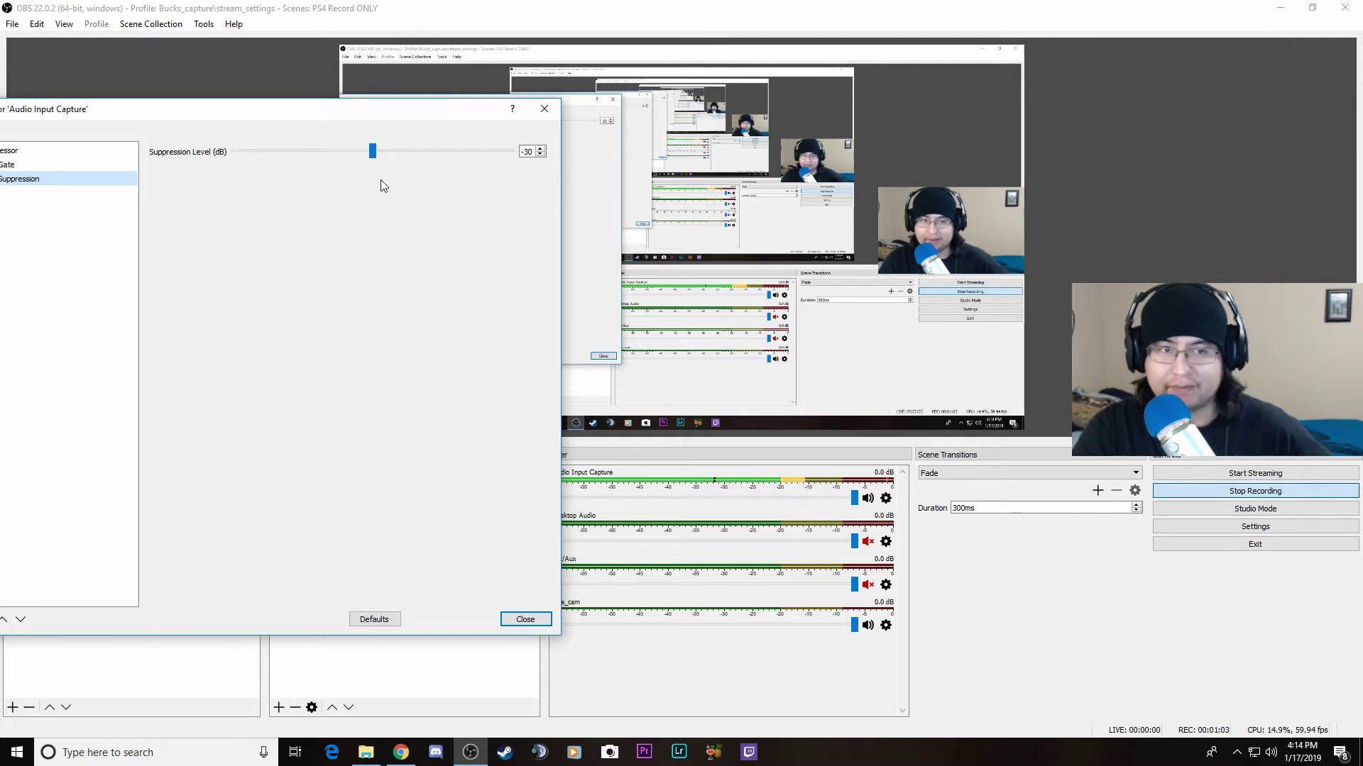
drag(379, 126, 552, 139)
- Close the Audio Input Capture filters window, keeping suppression at -30 dB
click(698, 633)
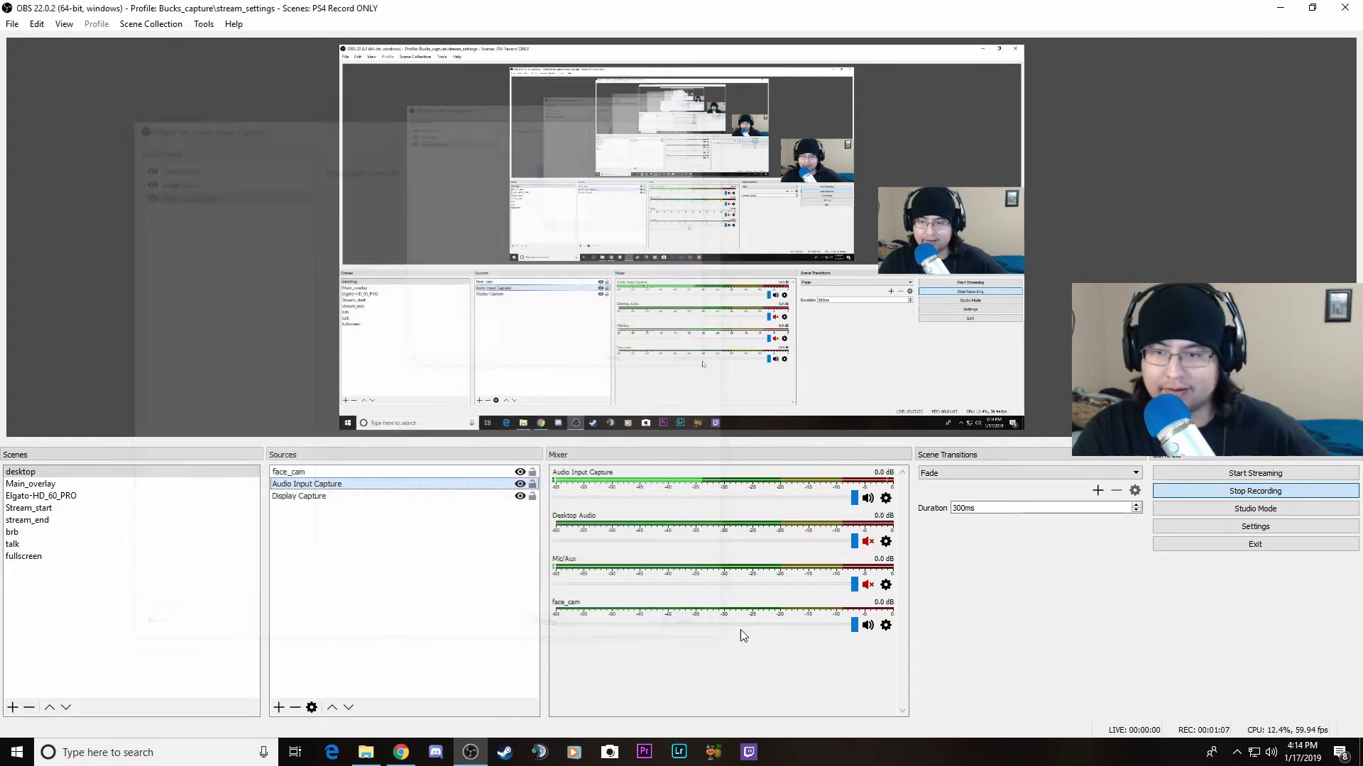